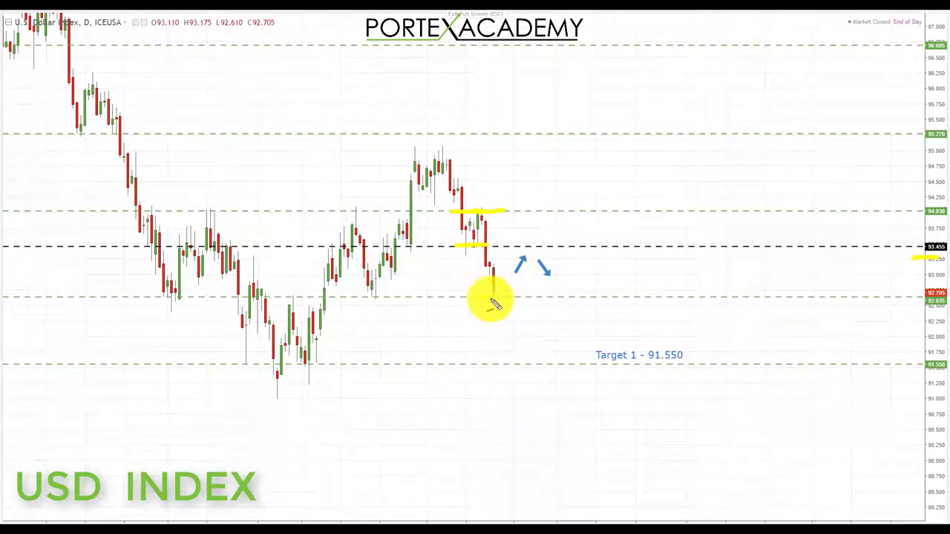
# Underline the 92.705 level in yellow, mark 92.635 on the scale, and sketch an arrow toward 93.455
pyautogui.moveTo(478, 298); pyautogui.dragTo(519, 298)
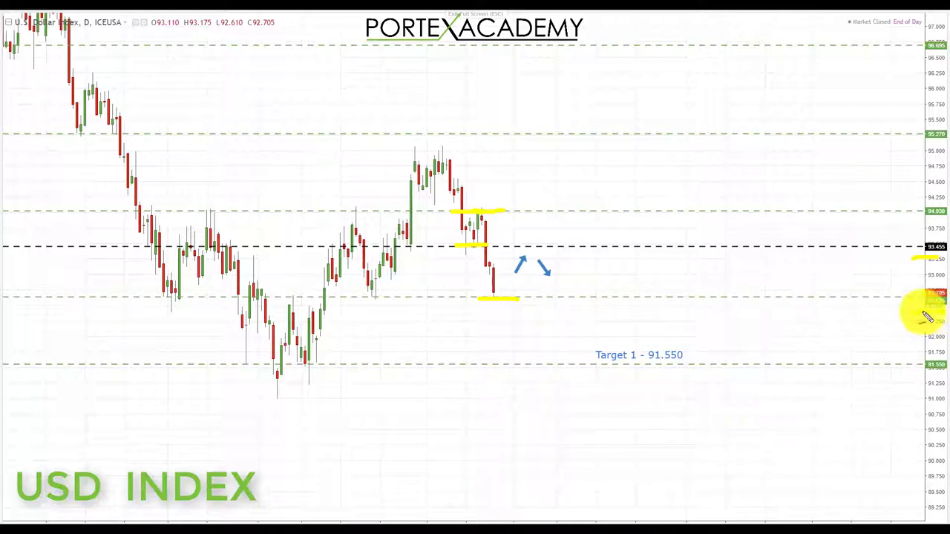
pyautogui.moveTo(928, 317); pyautogui.dragTo(918, 317)
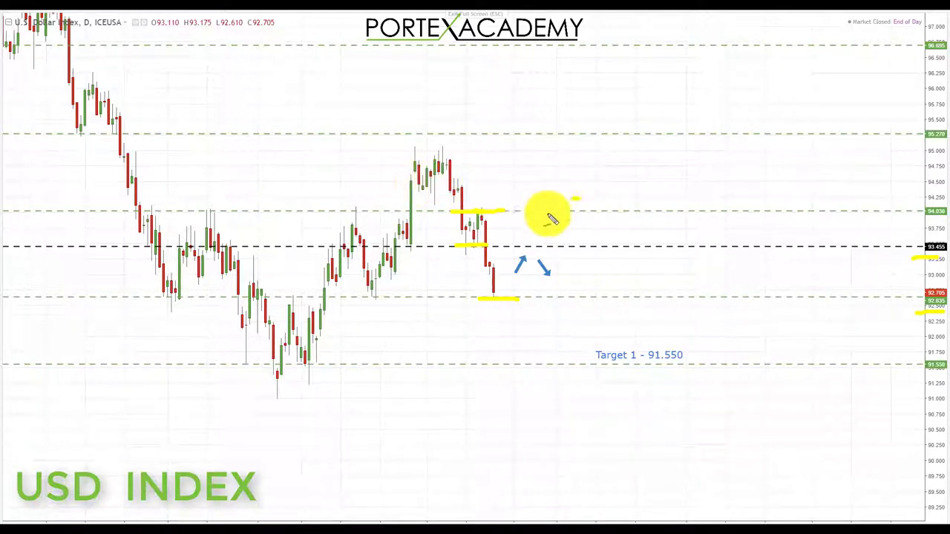
pyautogui.moveTo(551, 219); pyautogui.dragTo(528, 242)
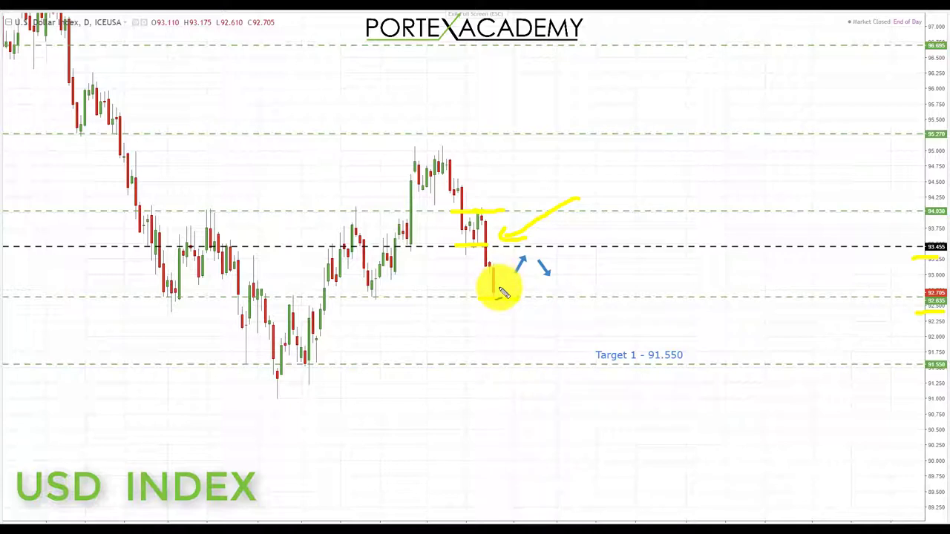
pyautogui.click(519, 261)
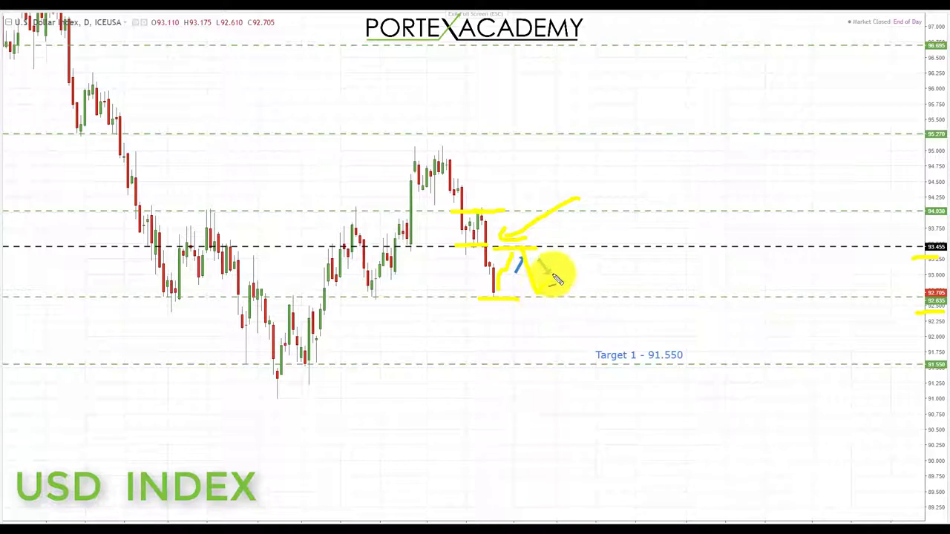
# Sketch the yellow zigzag through 93.455 and 92.705, then underline Target 1 - 91.550
pyautogui.moveTo(571, 263); pyautogui.dragTo(580, 286)
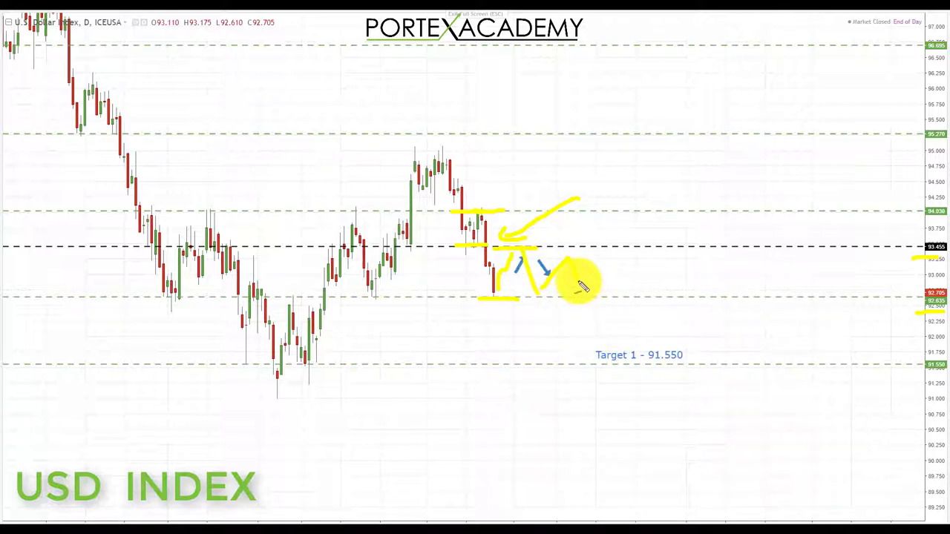
pyautogui.moveTo(473, 299); pyautogui.dragTo(540, 304)
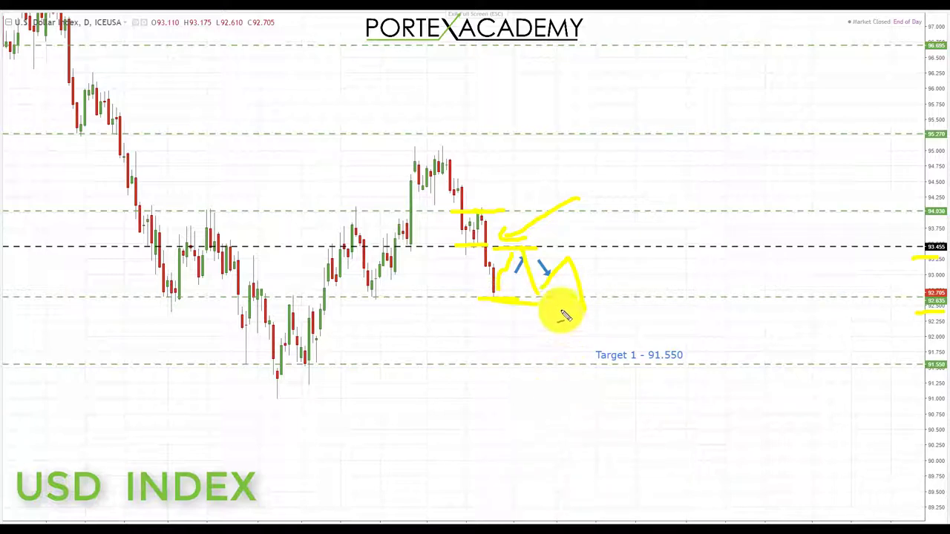
pyautogui.moveTo(450, 170)
pyautogui.mouseDown()
pyautogui.moveTo(494, 272)
pyautogui.moveTo(517, 273)
pyautogui.mouseUp()
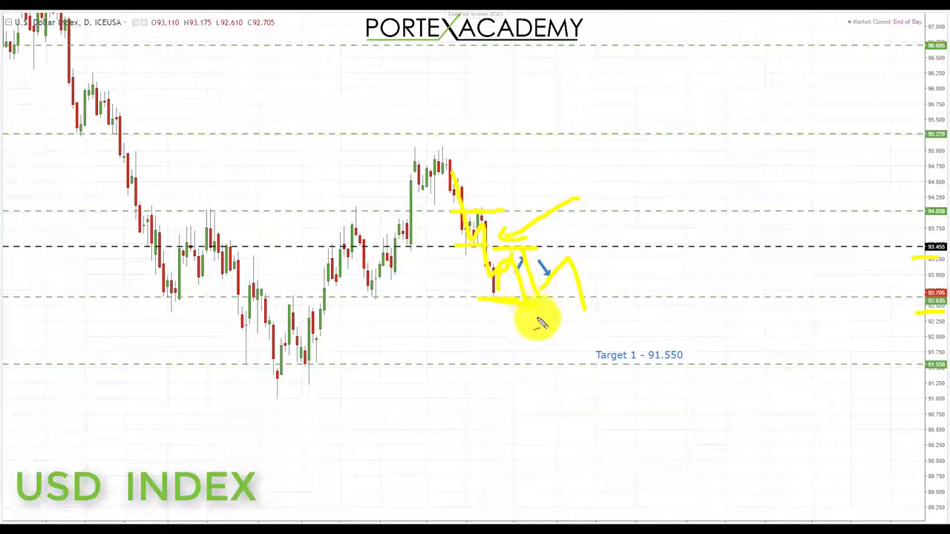
pyautogui.moveTo(594, 373); pyautogui.dragTo(673, 379)
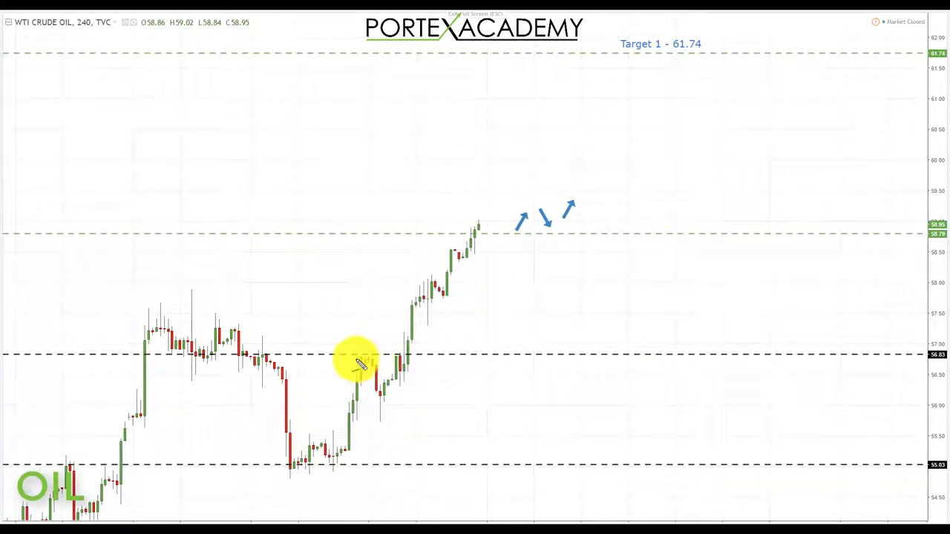
# Highlight 56.83 in yellow and trace the breakout and rally up to 58.95
pyautogui.moveTo(354, 359); pyautogui.dragTo(410, 358)
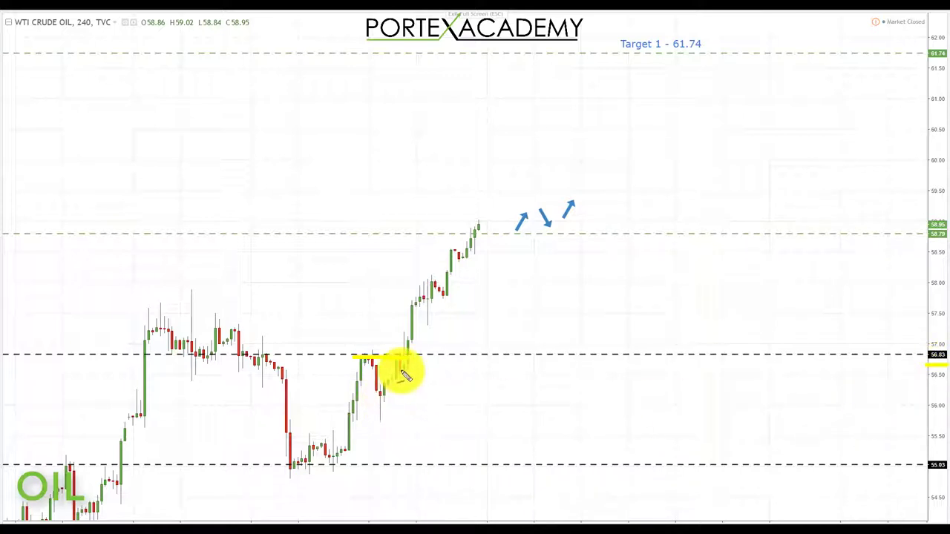
pyautogui.moveTo(399, 367); pyautogui.dragTo(405, 339)
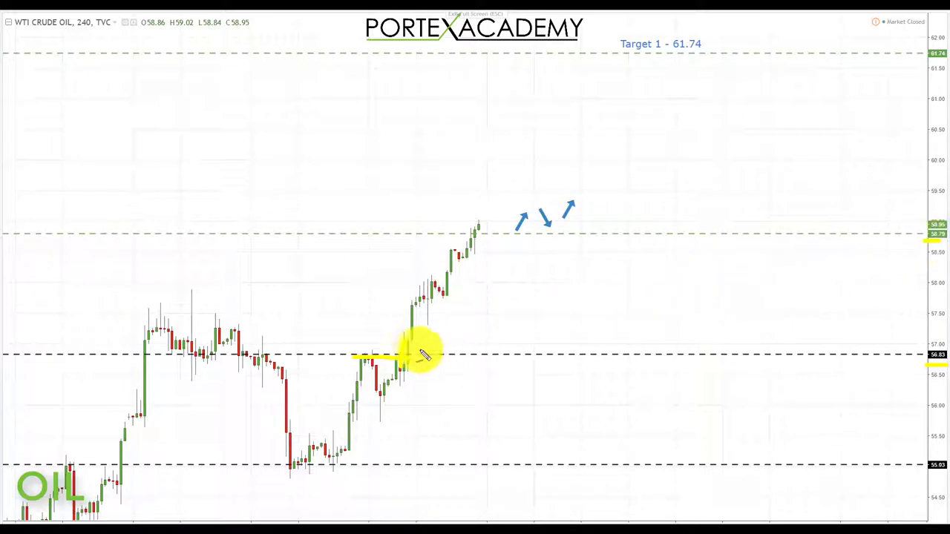
pyautogui.moveTo(405, 352)
pyautogui.mouseDown()
pyautogui.moveTo(417, 304)
pyautogui.moveTo(458, 269)
pyautogui.moveTo(473, 234)
pyautogui.mouseUp()
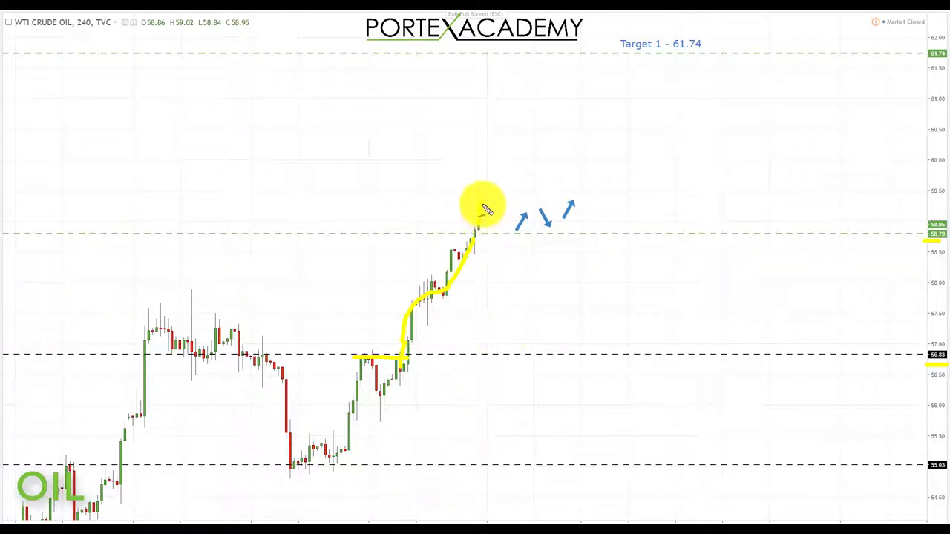
# Loop the blue arrows near 58.79, draw the move upward, and underline Target 1 - 61.74
pyautogui.moveTo(478, 225)
pyautogui.mouseDown()
pyautogui.moveTo(509, 222)
pyautogui.moveTo(547, 237)
pyautogui.moveTo(549, 226)
pyautogui.mouseUp()
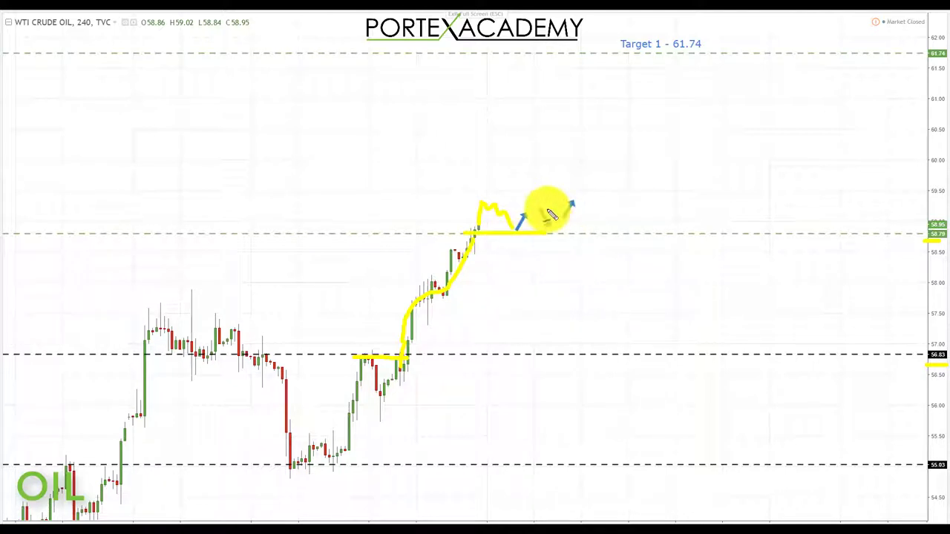
pyautogui.moveTo(538, 238); pyautogui.dragTo(556, 207)
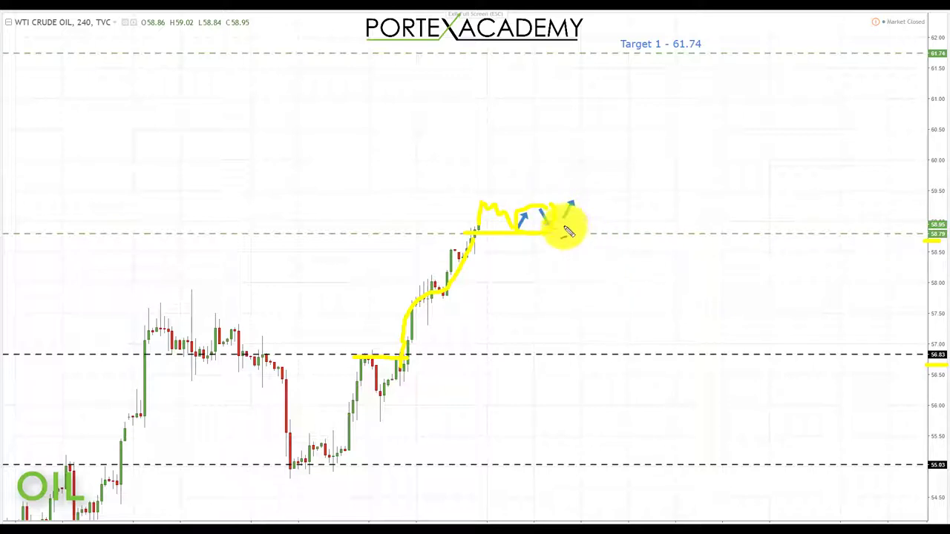
pyautogui.moveTo(557, 228)
pyautogui.mouseDown()
pyautogui.moveTo(623, 103)
pyautogui.moveTo(608, 80)
pyautogui.moveTo(631, 79)
pyautogui.moveTo(638, 97)
pyautogui.mouseUp()
pyautogui.moveTo(647, 53); pyautogui.dragTo(702, 52)
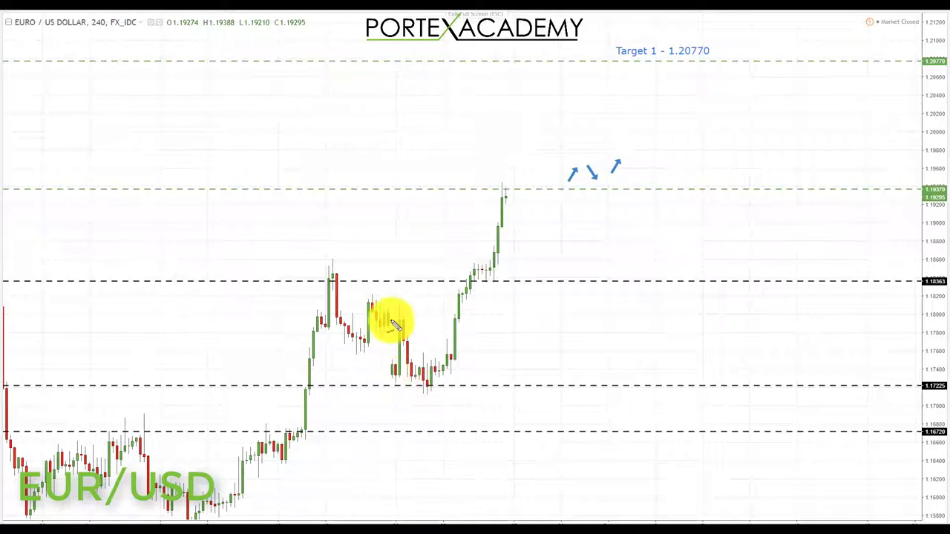
# Sketch the yellow pullback to 1.17225 and draw lines along 1.17225, 1.18363 and the latest high
pyautogui.moveTo(380, 325)
pyautogui.mouseDown()
pyautogui.moveTo(388, 318)
pyautogui.moveTo(377, 331)
pyautogui.mouseUp()
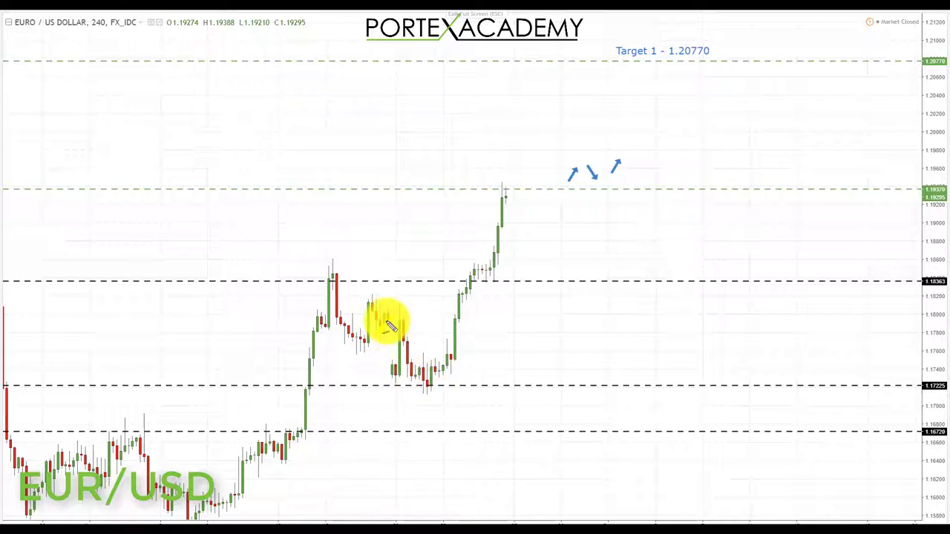
pyautogui.moveTo(397, 326); pyautogui.dragTo(430, 382)
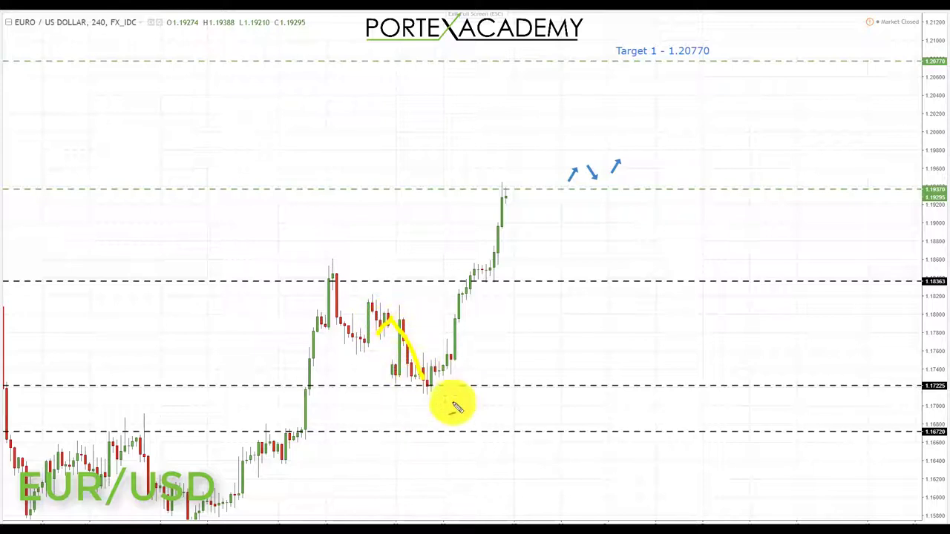
pyautogui.moveTo(373, 383); pyautogui.dragTo(460, 386)
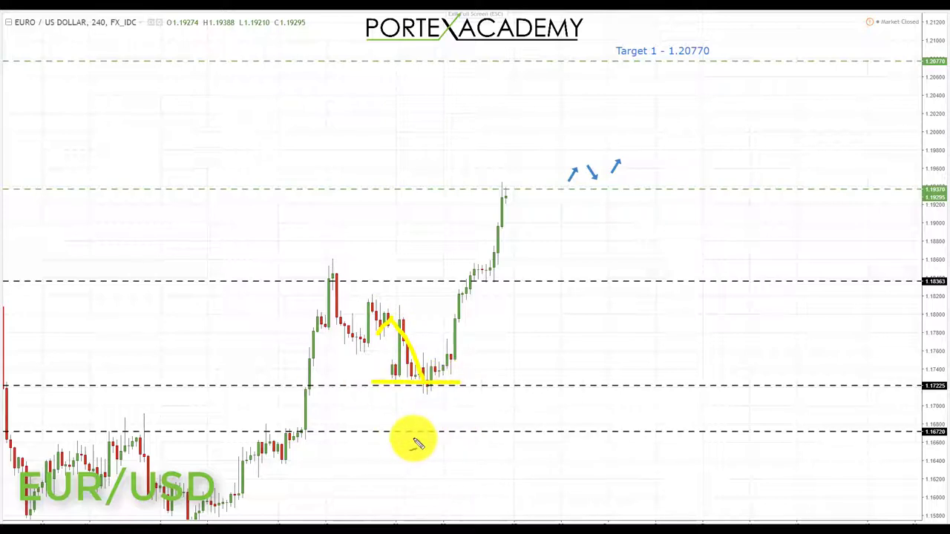
pyautogui.moveTo(946, 400); pyautogui.dragTo(905, 401)
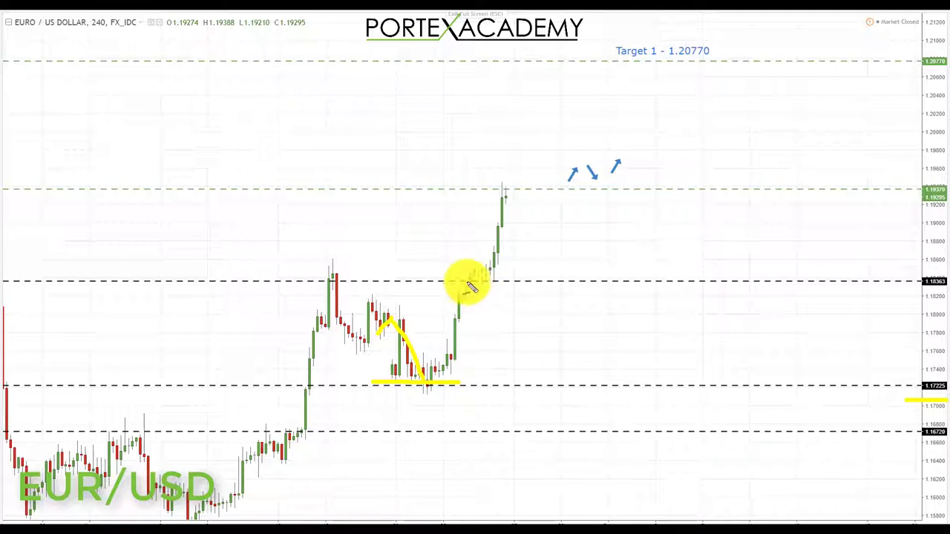
pyautogui.moveTo(454, 280); pyautogui.dragTo(512, 291)
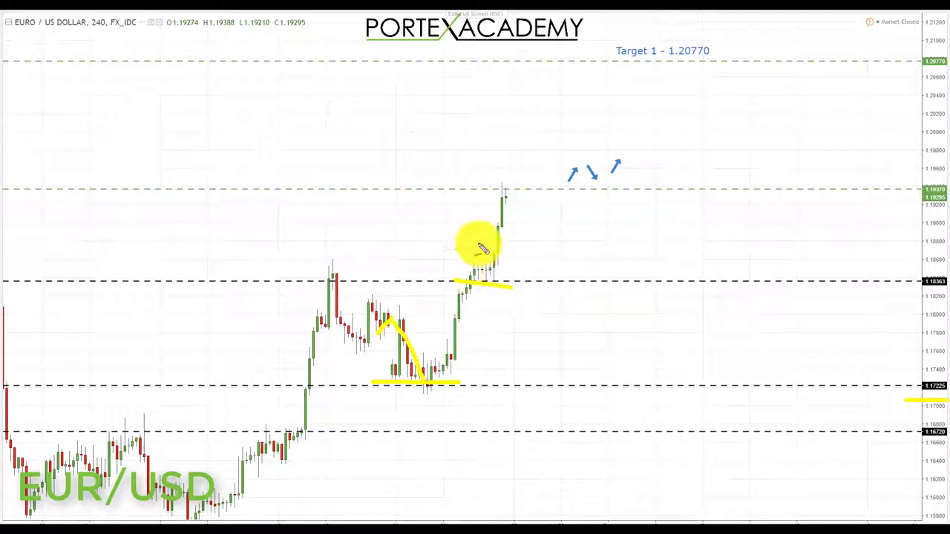
pyautogui.moveTo(455, 194); pyautogui.dragTo(512, 189)
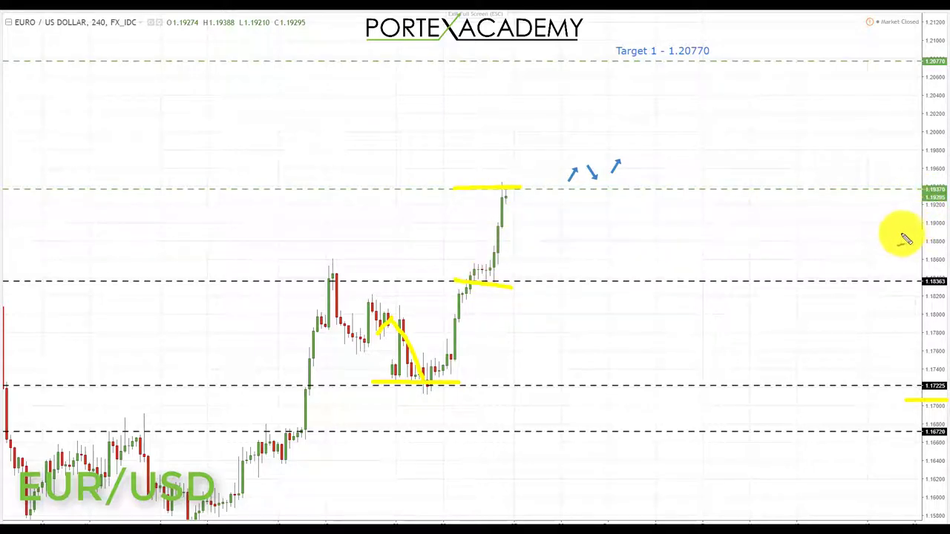
# Clear the old drawings, then sketch a yellow consolidation above the top candle rising to an underlined Target 1
pyautogui.press('Escape')
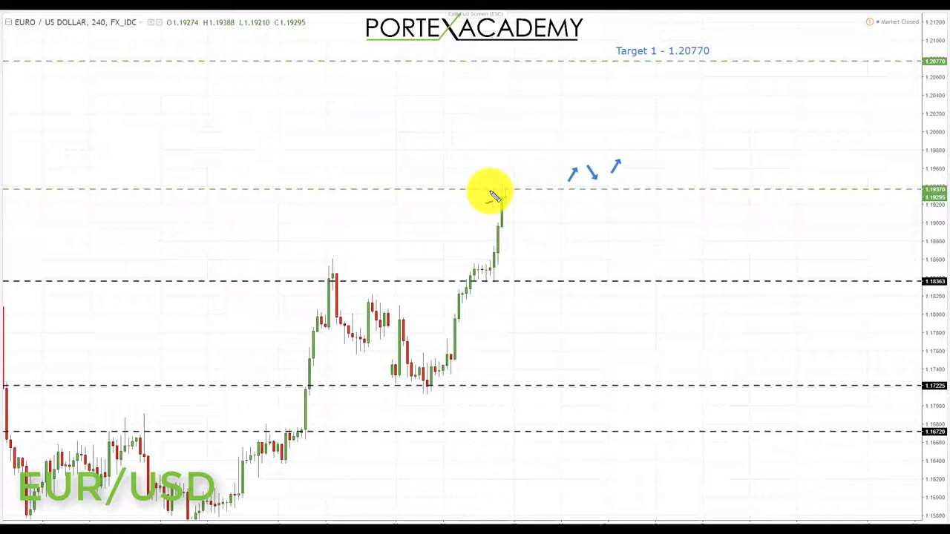
pyautogui.moveTo(492, 195)
pyautogui.mouseDown()
pyautogui.moveTo(530, 193)
pyautogui.moveTo(547, 212)
pyautogui.mouseUp()
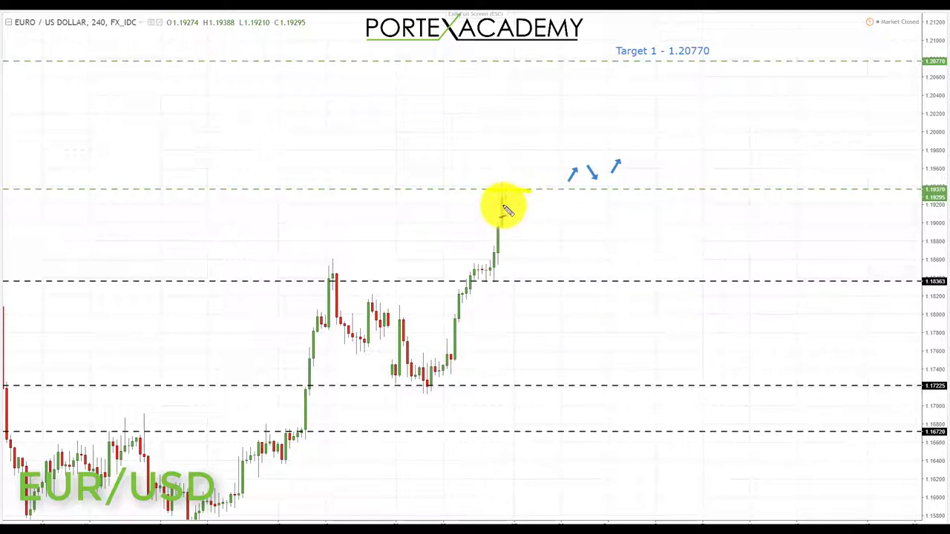
pyautogui.moveTo(234, 326)
pyautogui.mouseDown()
pyautogui.moveTo(259, 273)
pyautogui.moveTo(314, 295)
pyautogui.mouseUp()
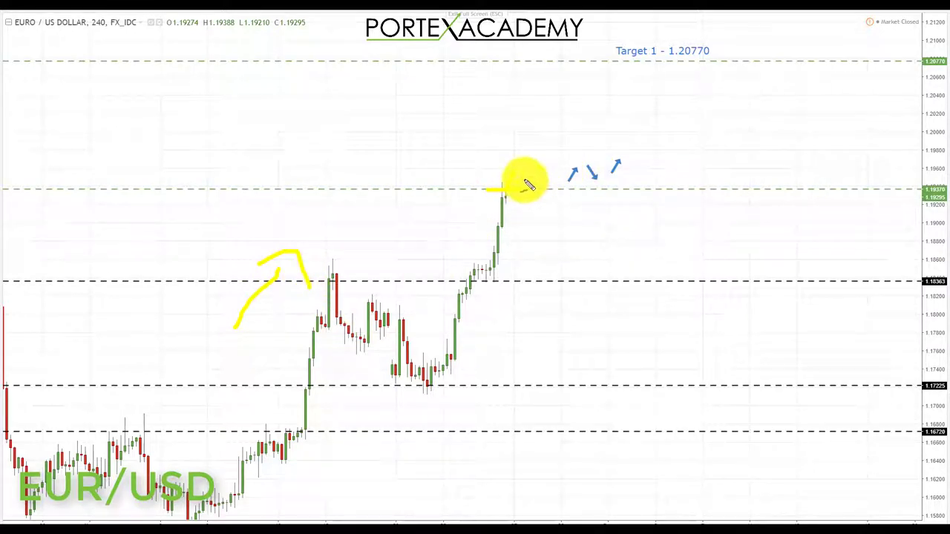
pyautogui.moveTo(523, 179); pyautogui.dragTo(550, 184)
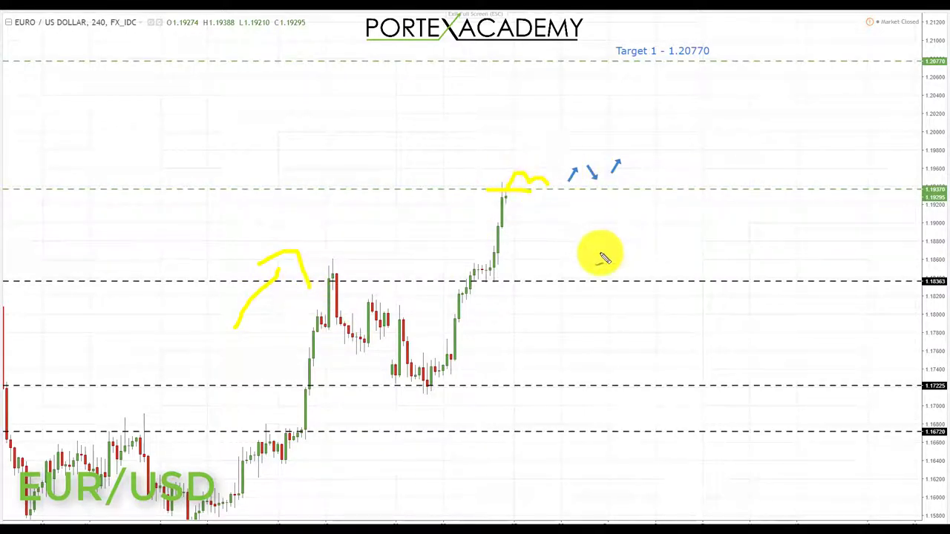
pyautogui.moveTo(548, 166)
pyautogui.mouseDown()
pyautogui.moveTo(516, 169)
pyautogui.moveTo(556, 190)
pyautogui.moveTo(533, 169)
pyautogui.moveTo(567, 209)
pyautogui.moveTo(621, 89)
pyautogui.mouseUp()
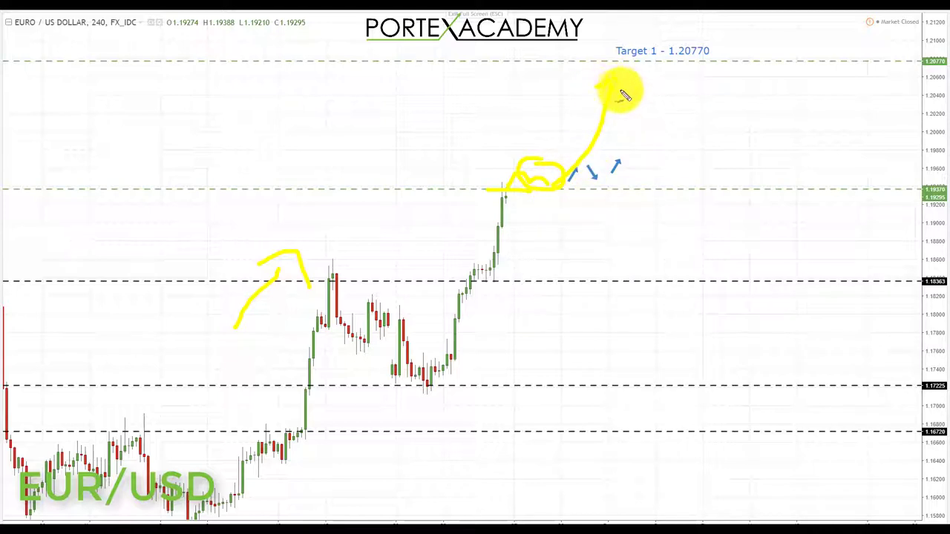
pyautogui.moveTo(663, 68); pyautogui.dragTo(712, 71)
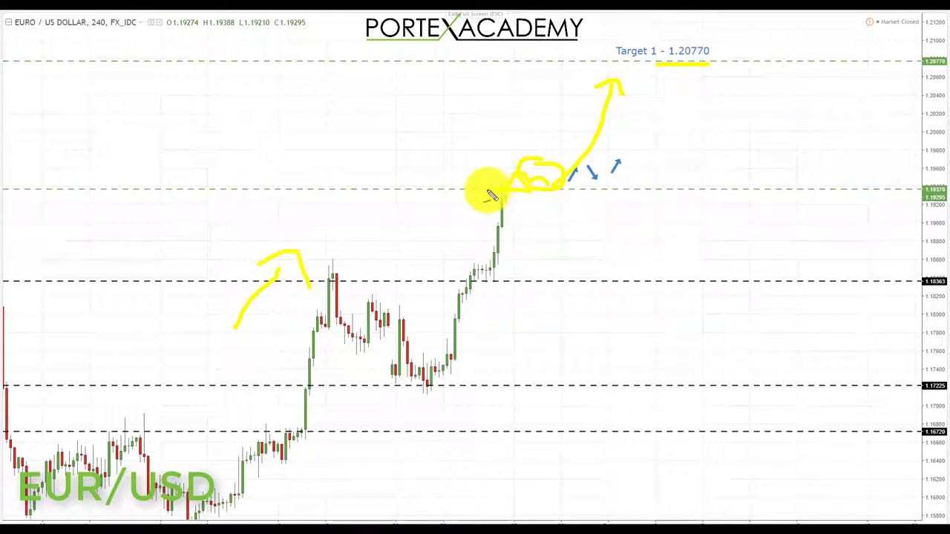
# Sketch an alternative drop looping at 1.18363, a pullback to 1.17225, and an arrowed rebound curve
pyautogui.moveTo(518, 201)
pyautogui.mouseDown()
pyautogui.moveTo(521, 222)
pyautogui.moveTo(565, 260)
pyautogui.moveTo(581, 297)
pyautogui.mouseUp()
pyautogui.moveTo(439, 281); pyautogui.dragTo(507, 282)
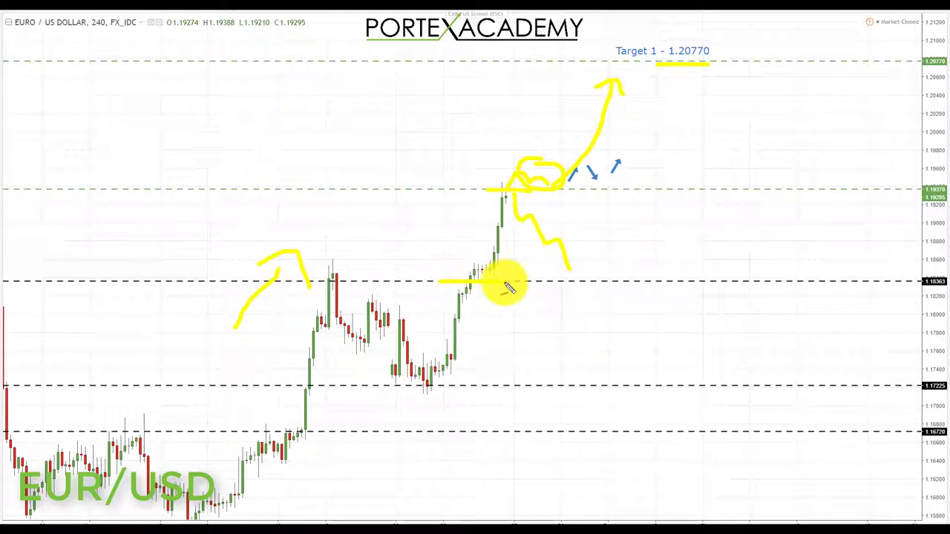
pyautogui.moveTo(593, 254)
pyautogui.mouseDown()
pyautogui.moveTo(562, 254)
pyautogui.moveTo(562, 282)
pyautogui.moveTo(610, 290)
pyautogui.moveTo(607, 256)
pyautogui.mouseUp()
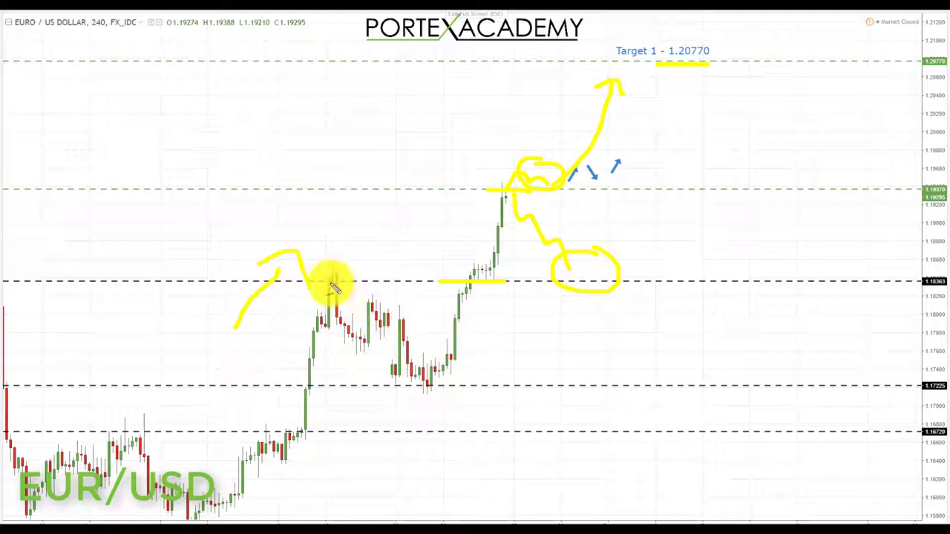
pyautogui.moveTo(329, 276)
pyautogui.mouseDown()
pyautogui.moveTo(364, 329)
pyautogui.moveTo(433, 391)
pyautogui.mouseUp()
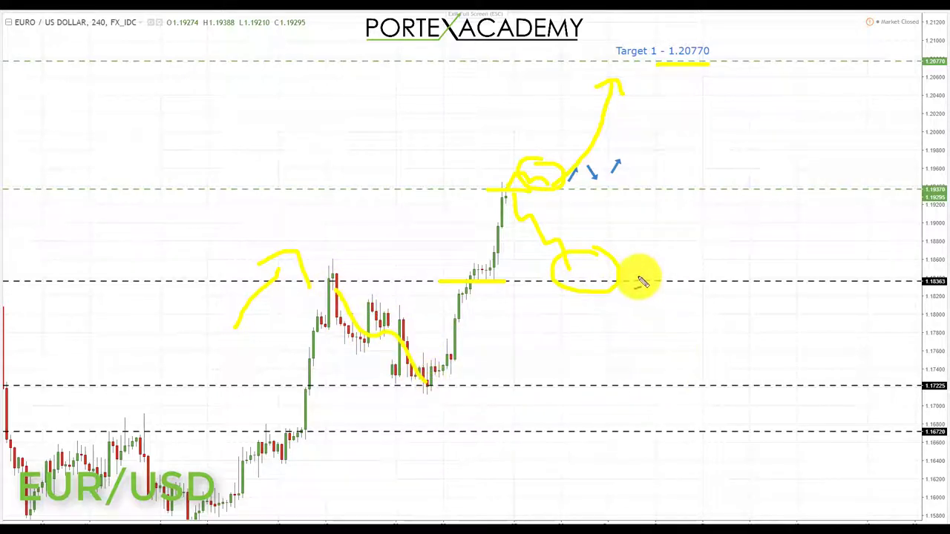
pyautogui.moveTo(602, 280); pyautogui.dragTo(662, 249)
pyautogui.moveTo(687, 209)
pyautogui.mouseDown()
pyautogui.moveTo(653, 200)
pyautogui.moveTo(691, 212)
pyautogui.mouseUp()
# Mark the 1.19379 level at both ends and extend the rebound curve upward
pyautogui.moveTo(476, 189); pyautogui.dragTo(520, 187)
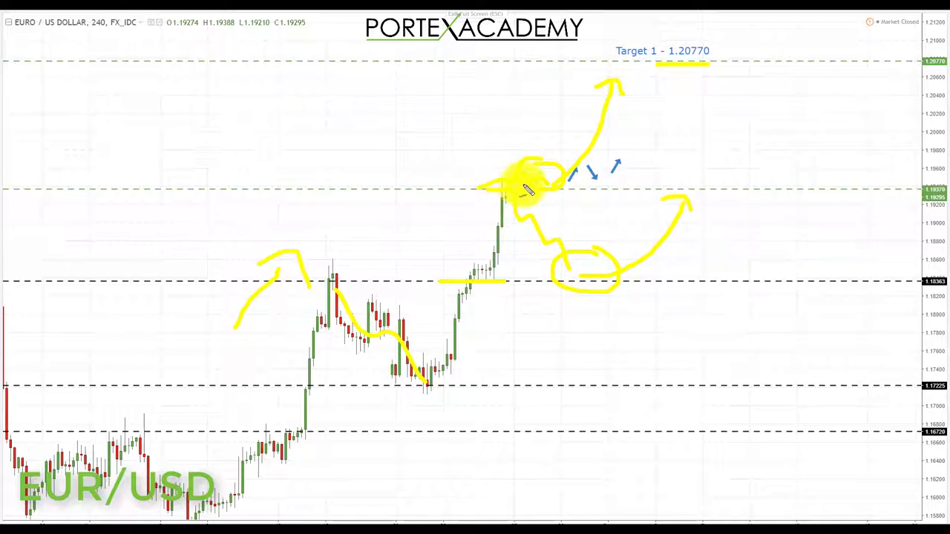
pyautogui.moveTo(664, 190); pyautogui.dragTo(721, 190)
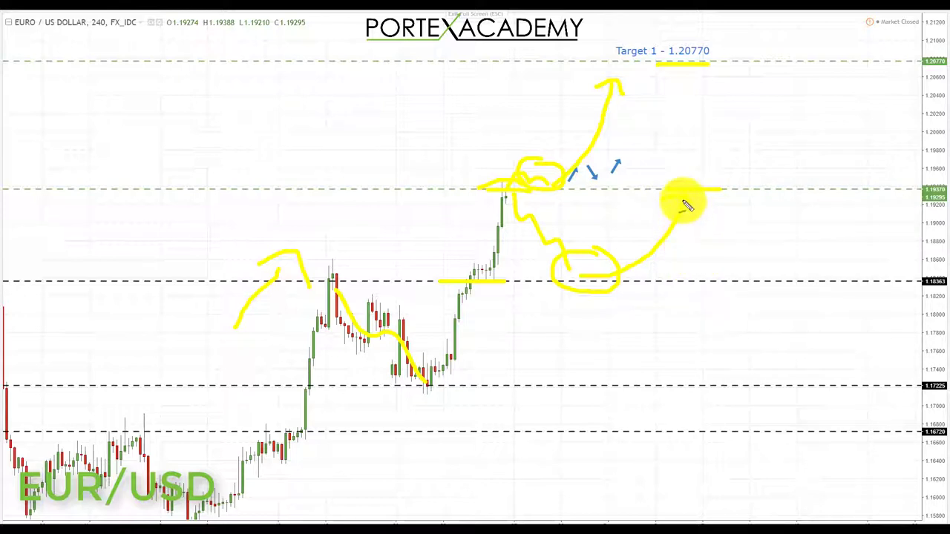
pyautogui.moveTo(683, 202)
pyautogui.mouseDown()
pyautogui.moveTo(702, 182)
pyautogui.moveTo(723, 80)
pyautogui.moveTo(706, 82)
pyautogui.moveTo(733, 100)
pyautogui.mouseUp()
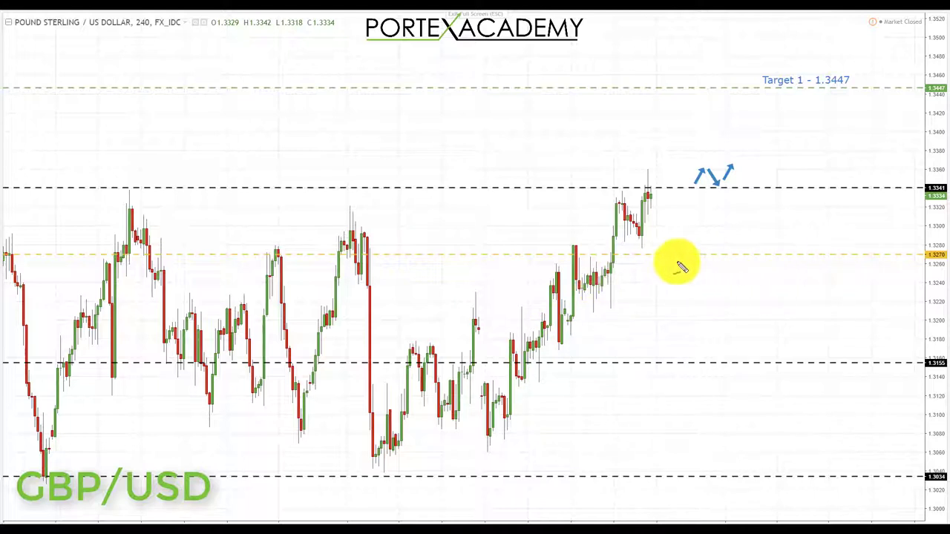
# Highlight 1.3270 and 1.3341 in yellow, loop the arrows, and draw up to an underlined Target 1 - 1.3447
pyautogui.moveTo(530, 255); pyautogui.dragTo(615, 254)
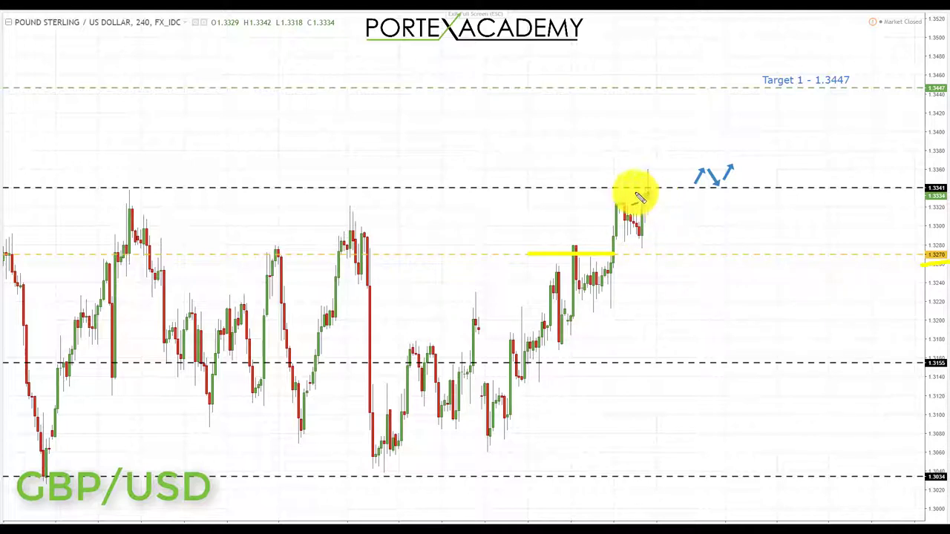
pyautogui.moveTo(608, 190); pyautogui.dragTo(677, 190)
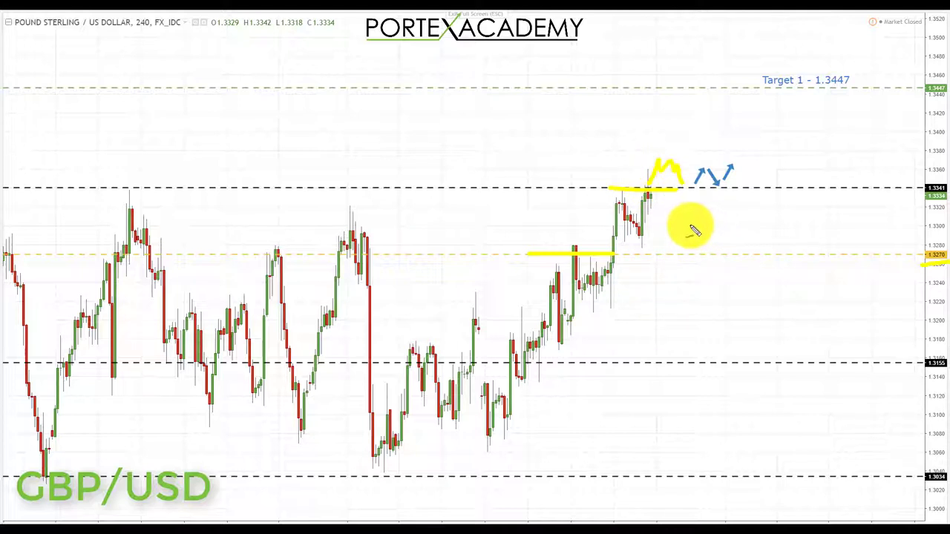
pyautogui.moveTo(707, 167); pyautogui.dragTo(717, 183)
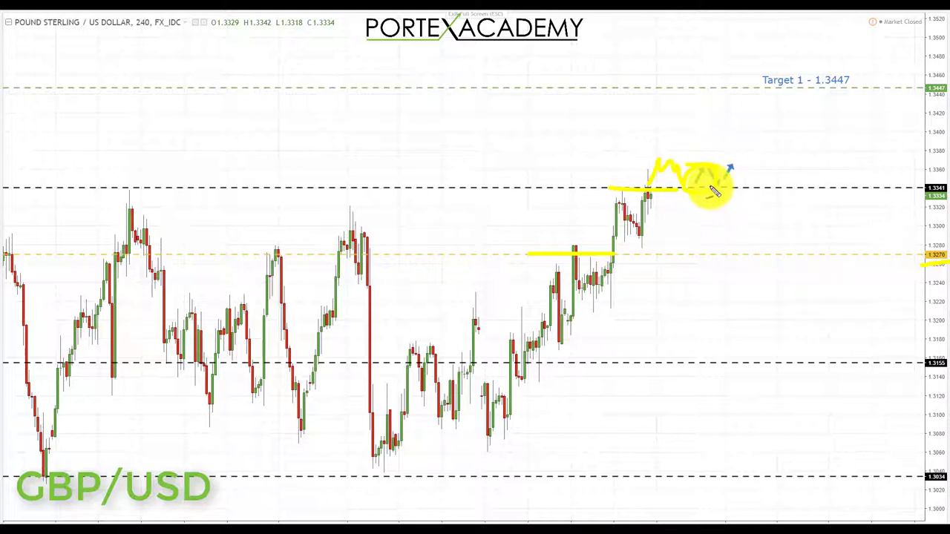
pyautogui.moveTo(709, 189)
pyautogui.mouseDown()
pyautogui.moveTo(742, 144)
pyautogui.moveTo(755, 115)
pyautogui.moveTo(749, 104)
pyautogui.moveTo(758, 116)
pyautogui.mouseUp()
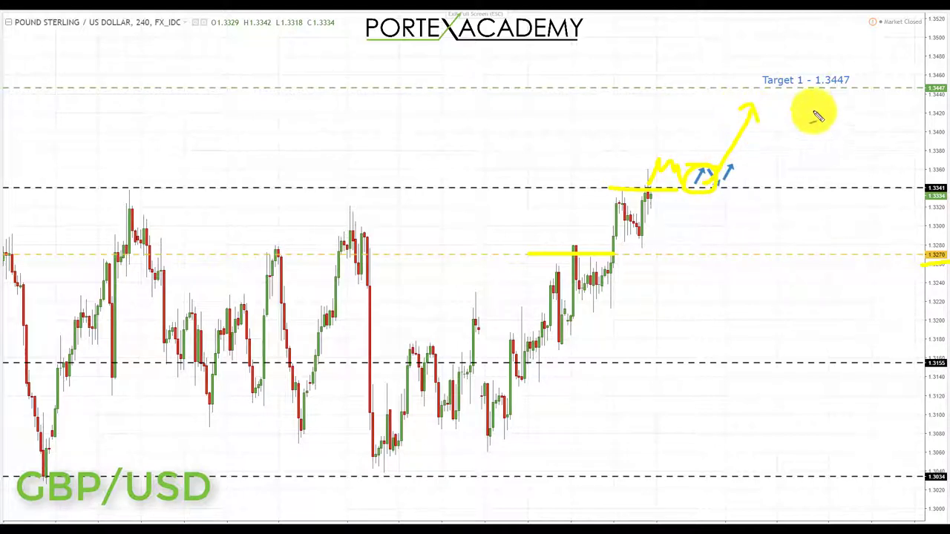
pyautogui.moveTo(797, 89); pyautogui.dragTo(867, 88)
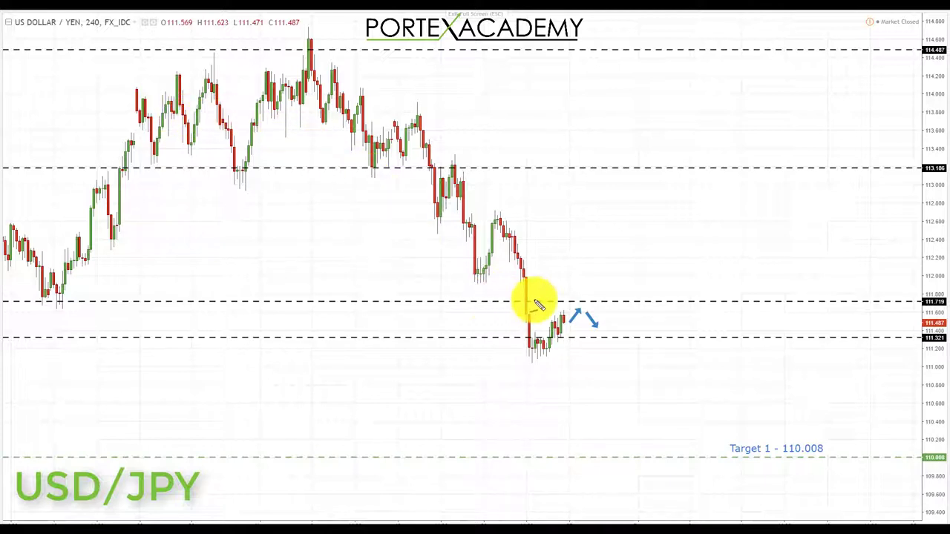
# Highlight 111.719 and 111.321 in yellow, draw an arrow at the recent candles, and sketch a drop toward Target 1
pyautogui.moveTo(499, 302); pyautogui.dragTo(555, 308)
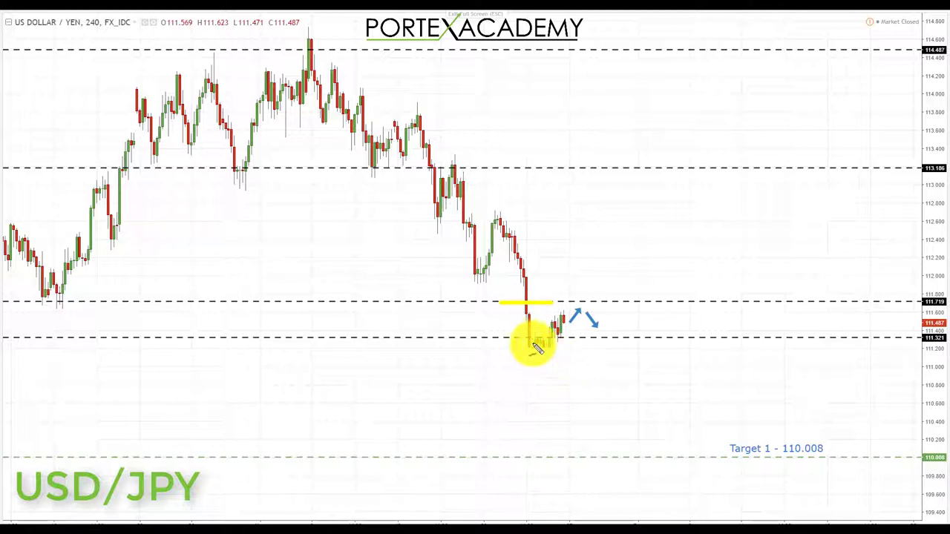
pyautogui.moveTo(511, 340); pyautogui.dragTo(572, 340)
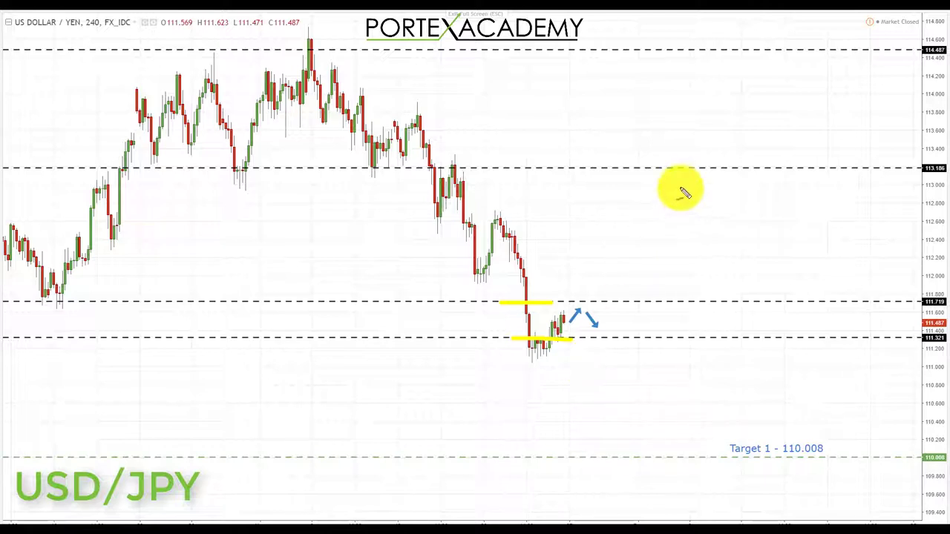
pyautogui.moveTo(678, 189)
pyautogui.mouseDown()
pyautogui.moveTo(568, 241)
pyautogui.moveTo(599, 255)
pyautogui.mouseUp()
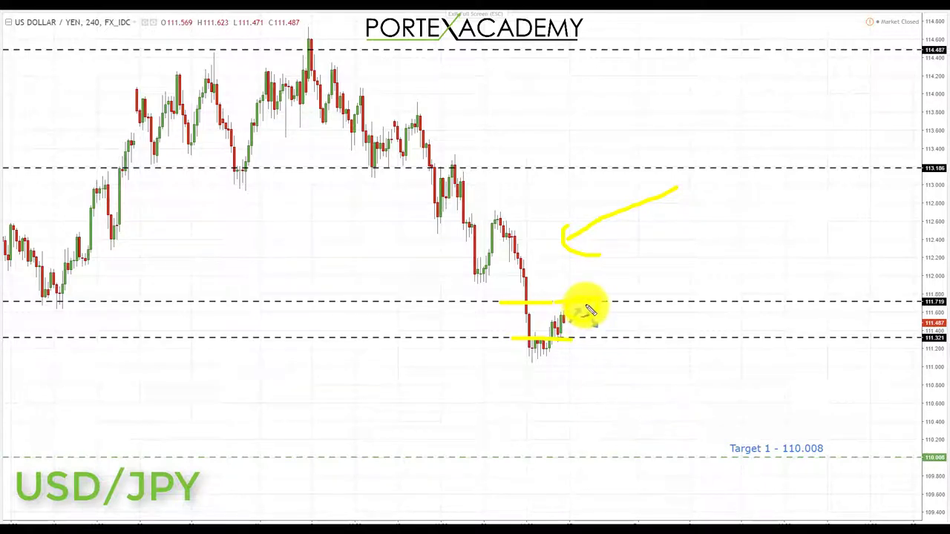
pyautogui.moveTo(589, 310)
pyautogui.mouseDown()
pyautogui.moveTo(635, 438)
pyautogui.moveTo(664, 462)
pyautogui.mouseUp()
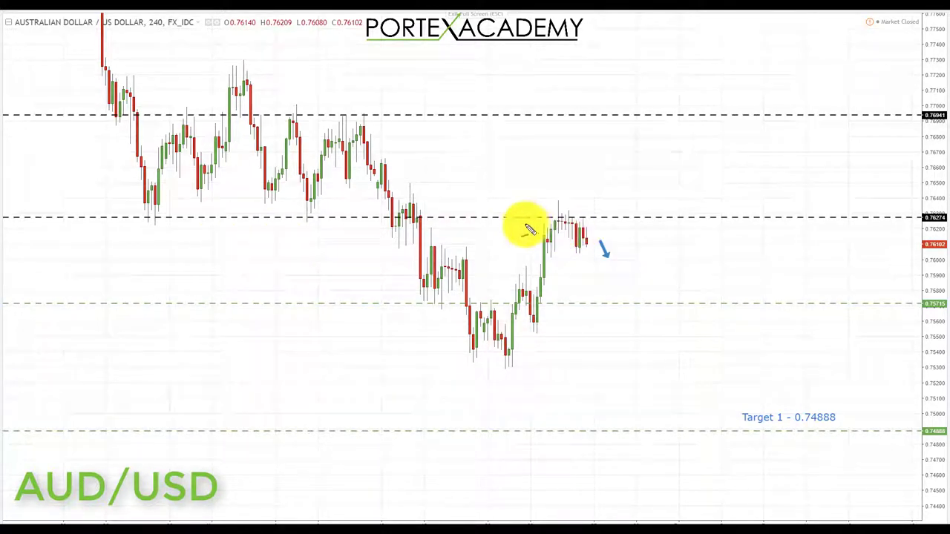
# Highlight 0.76274 at two spots, sketch a W down to 0.75715, and drop to an underlined Target 1 - 0.74888
pyautogui.moveTo(371, 218); pyautogui.dragTo(427, 218)
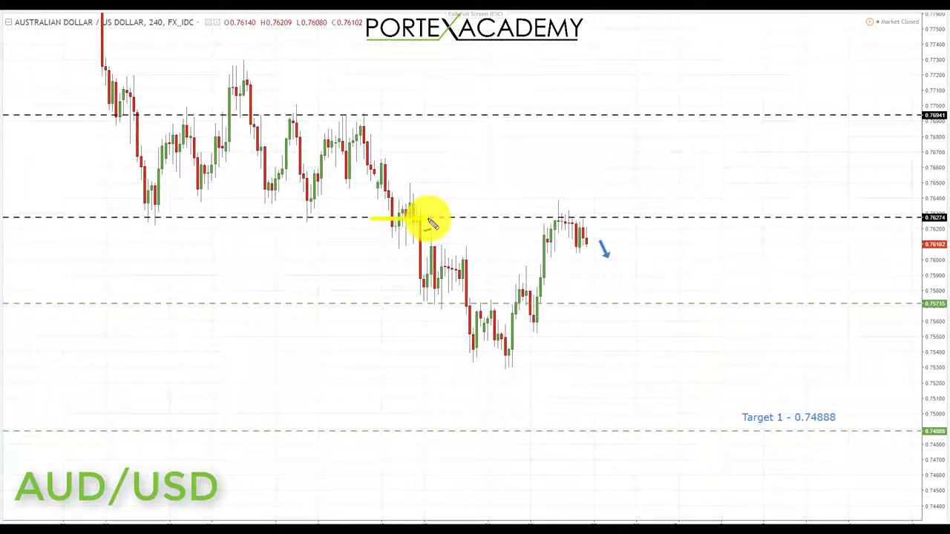
pyautogui.moveTo(528, 217); pyautogui.dragTo(585, 216)
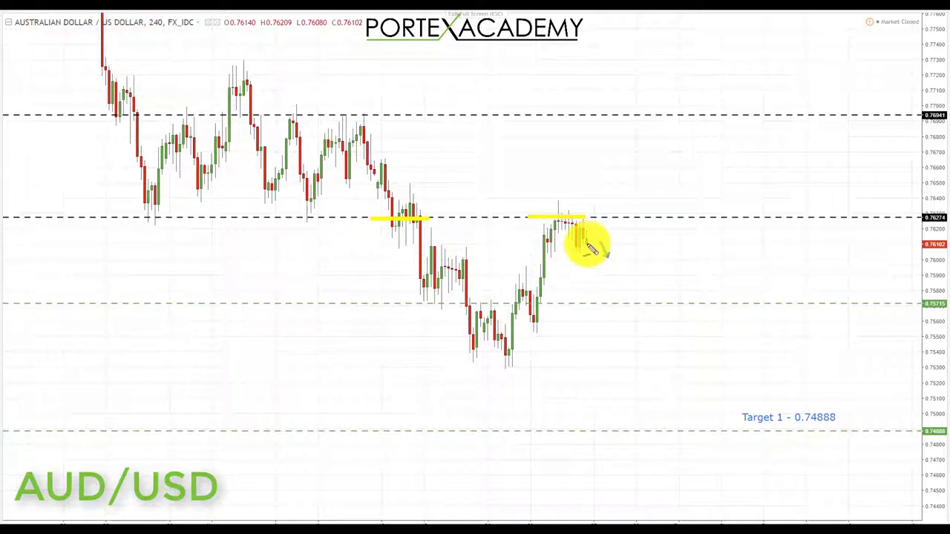
pyautogui.moveTo(591, 248)
pyautogui.mouseDown()
pyautogui.moveTo(601, 303)
pyautogui.moveTo(609, 252)
pyautogui.moveTo(641, 298)
pyautogui.moveTo(662, 242)
pyautogui.moveTo(654, 259)
pyautogui.mouseUp()
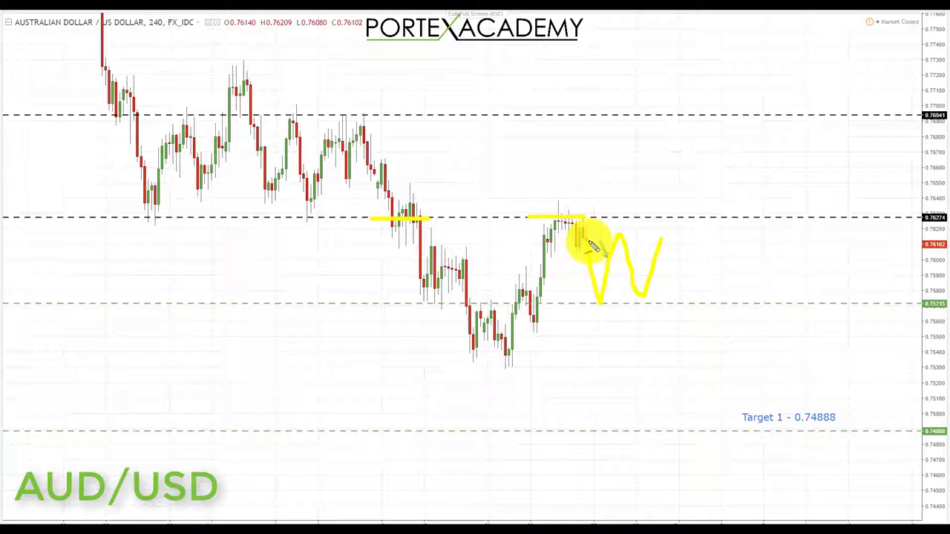
pyautogui.moveTo(605, 315); pyautogui.dragTo(618, 408)
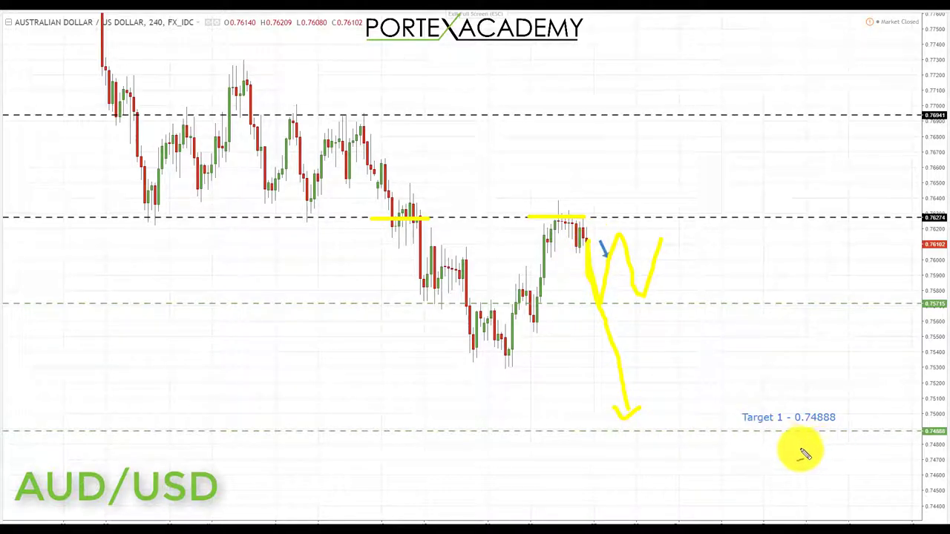
pyautogui.moveTo(783, 435); pyautogui.dragTo(849, 433)
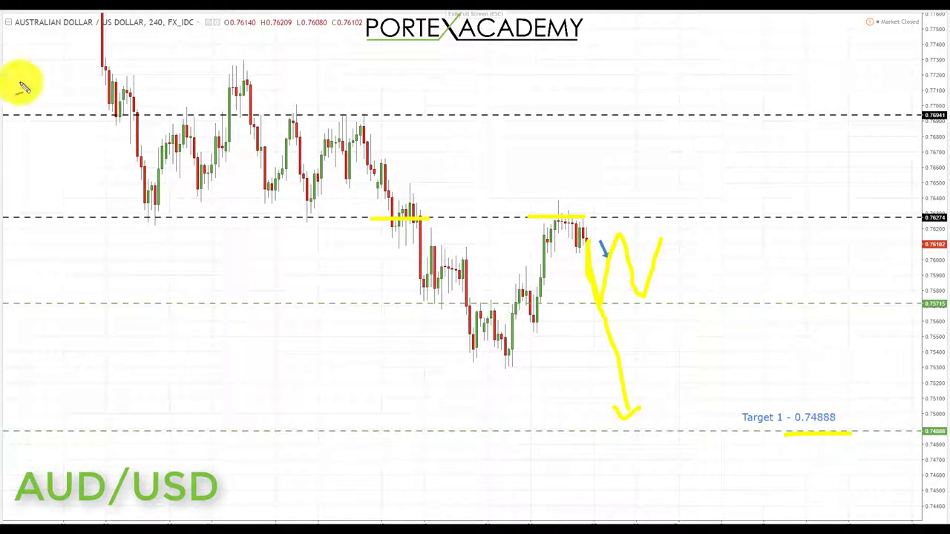
# Erase all sketches, then draw a yellow push and choppy break above the 0.76274 line
pyautogui.press('e')
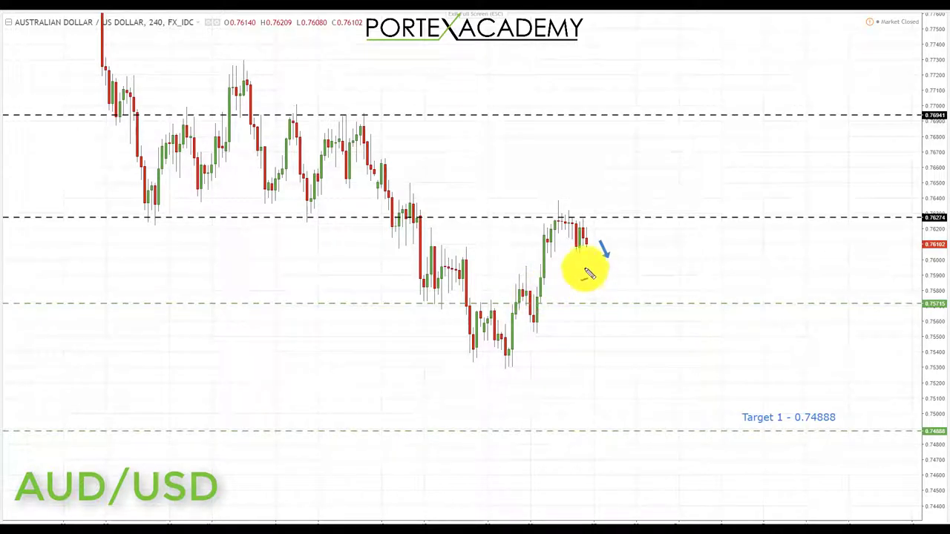
pyautogui.moveTo(587, 243); pyautogui.dragTo(598, 211)
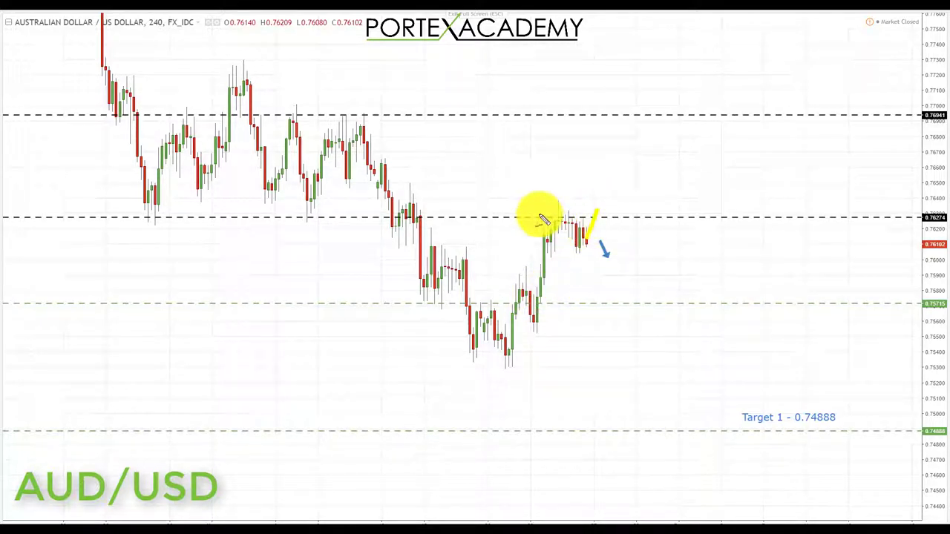
pyautogui.moveTo(541, 215); pyautogui.dragTo(611, 214)
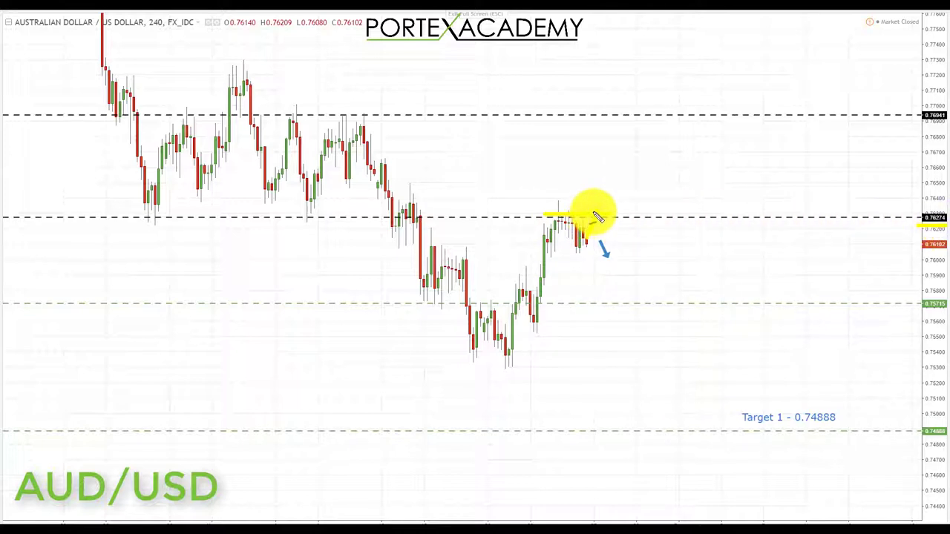
pyautogui.moveTo(613, 205); pyautogui.dragTo(627, 215)
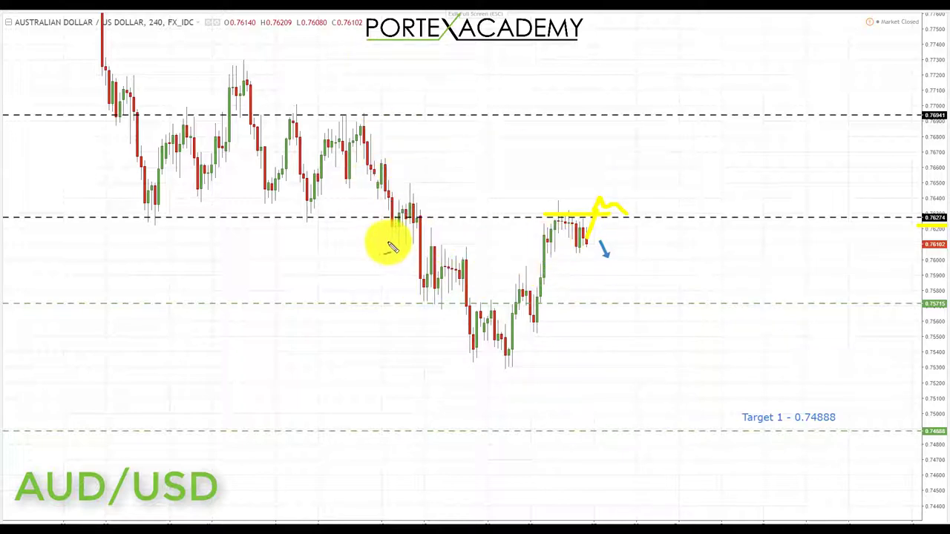
# Draw a line at the earlier breakdown area and an arrow rising toward 0.76941
pyautogui.moveTo(386, 243); pyautogui.dragTo(498, 243)
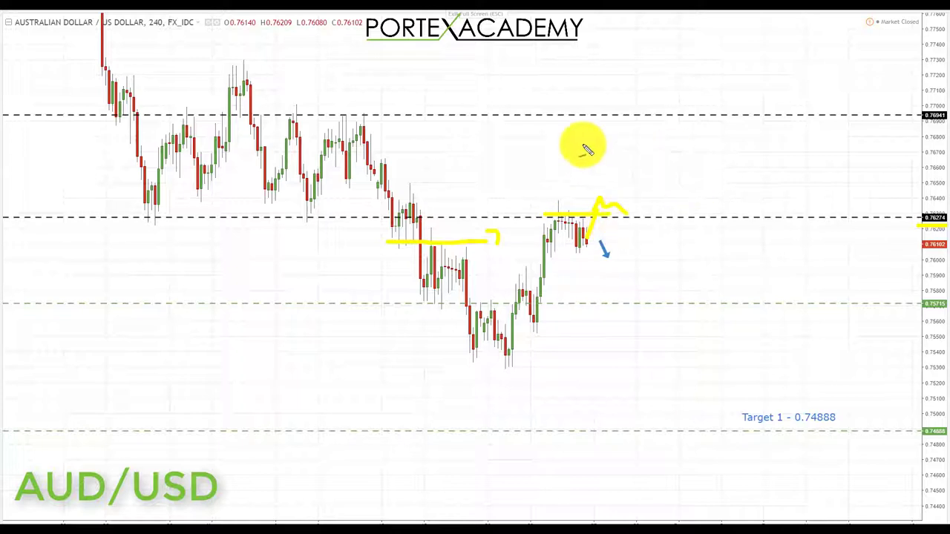
pyautogui.moveTo(530, 160)
pyautogui.mouseDown()
pyautogui.moveTo(584, 153)
pyautogui.moveTo(610, 132)
pyautogui.moveTo(613, 144)
pyautogui.mouseUp()
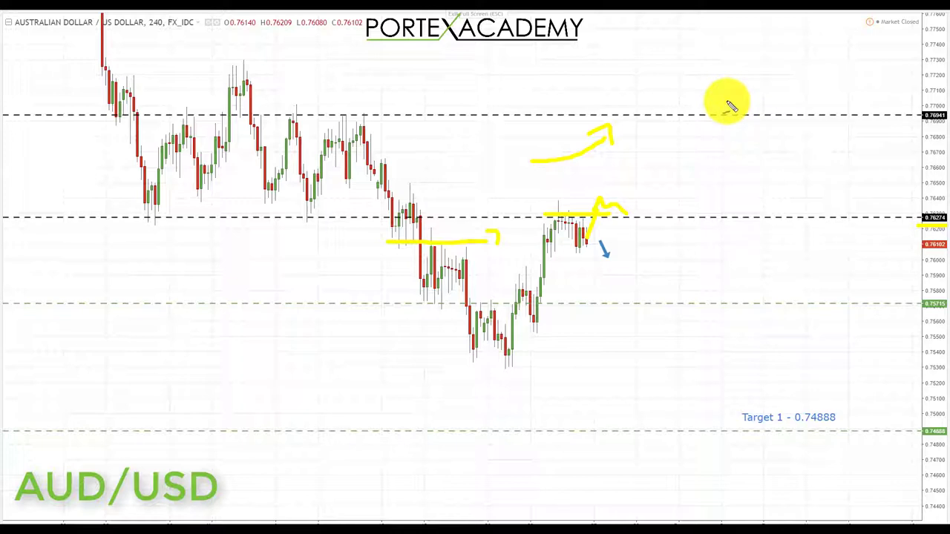
pyautogui.moveTo(172, 469)
pyautogui.mouseDown()
pyautogui.moveTo(227, 452)
pyautogui.moveTo(371, 366)
pyautogui.moveTo(402, 360)
pyautogui.moveTo(400, 386)
pyautogui.mouseUp()
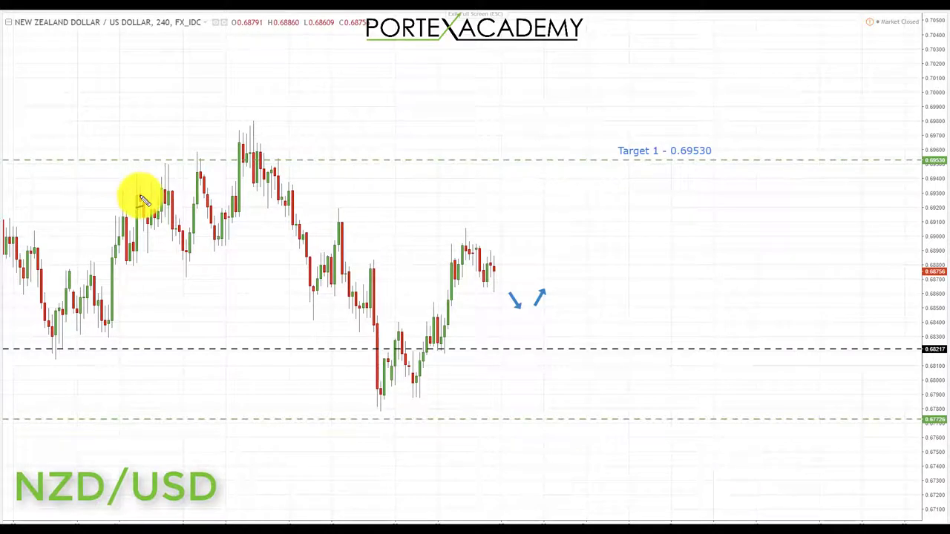
# Draw a yellow arrow at the earlier highs and a line along 0.68217 with a dip just below it
pyautogui.moveTo(119, 49)
pyautogui.mouseDown()
pyautogui.moveTo(119, 111)
pyautogui.moveTo(143, 115)
pyautogui.mouseUp()
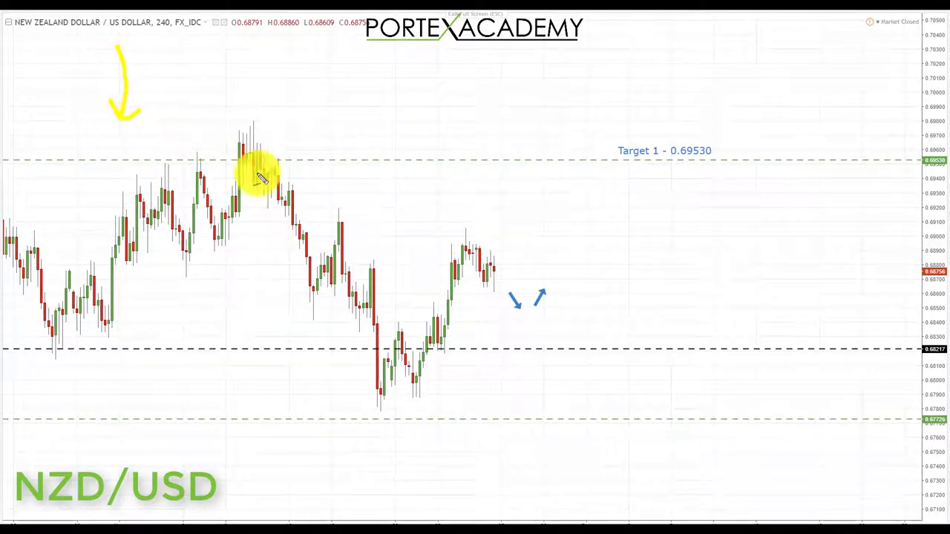
pyautogui.moveTo(357, 352); pyautogui.dragTo(445, 350)
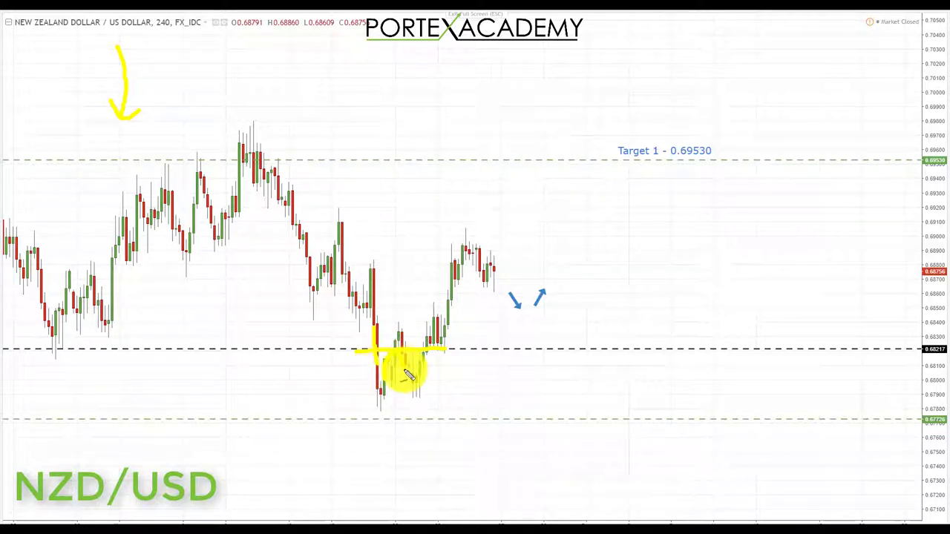
pyautogui.moveTo(408, 375); pyautogui.dragTo(427, 350)
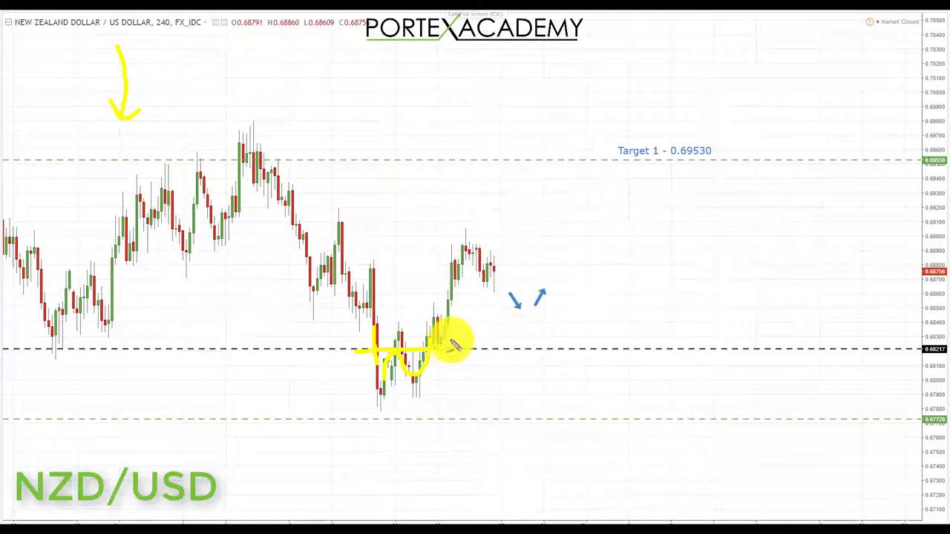
pyautogui.moveTo(445, 347); pyautogui.dragTo(555, 351)
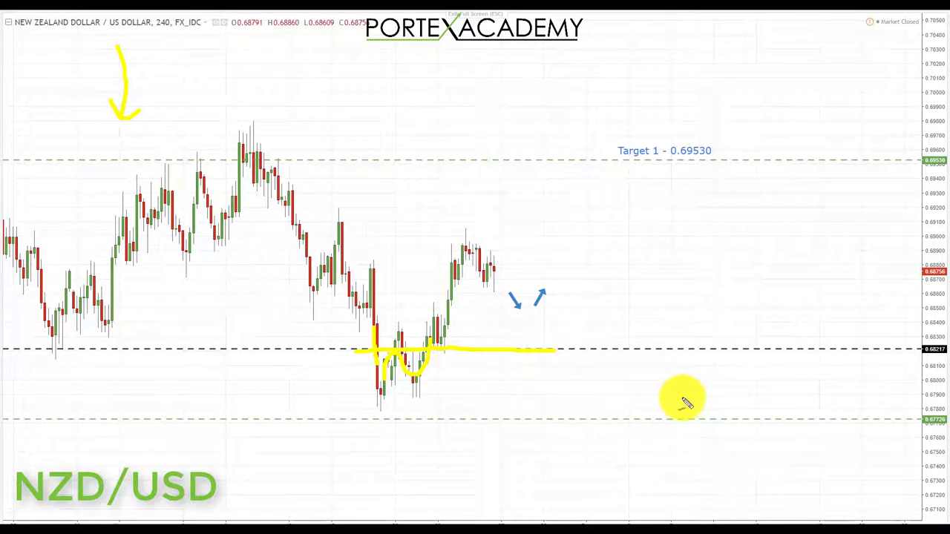
# Sketch price dipping from the last candle, then bouncing and rising toward Target 1 - 0.69530
pyautogui.moveTo(490, 264); pyautogui.dragTo(527, 316)
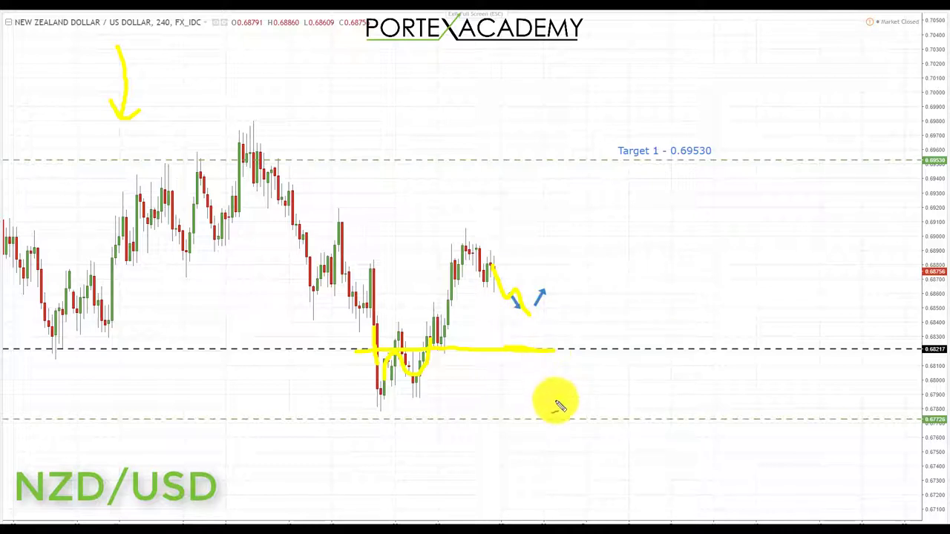
pyautogui.moveTo(564, 291)
pyautogui.mouseDown()
pyautogui.moveTo(549, 284)
pyautogui.moveTo(515, 312)
pyautogui.moveTo(555, 326)
pyautogui.moveTo(568, 305)
pyautogui.moveTo(538, 284)
pyautogui.moveTo(539, 304)
pyautogui.moveTo(572, 271)
pyautogui.moveTo(606, 183)
pyautogui.moveTo(608, 199)
pyautogui.mouseUp()
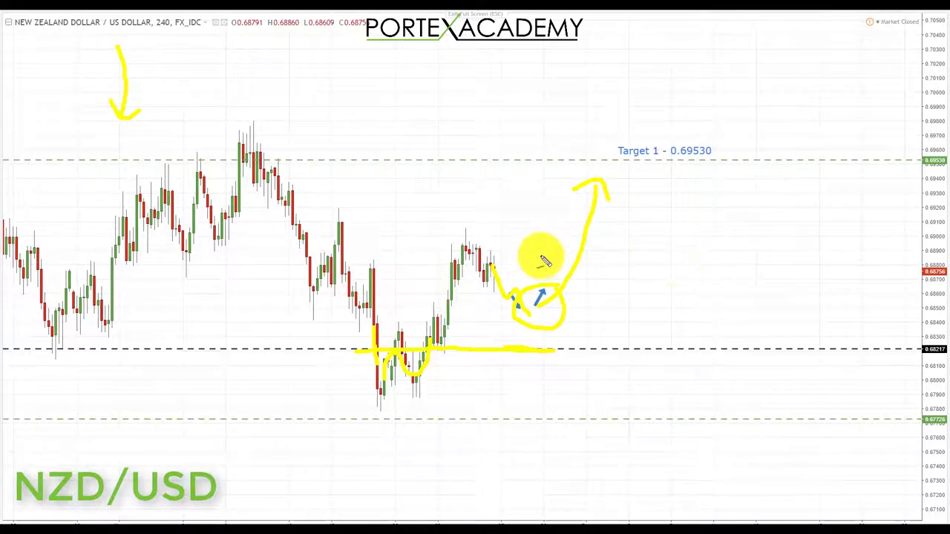
pyautogui.moveTo(40, 340)
pyautogui.mouseDown()
pyautogui.moveTo(199, 184)
pyautogui.moveTo(293, 203)
pyautogui.moveTo(355, 301)
pyautogui.moveTo(425, 342)
pyautogui.moveTo(475, 312)
pyautogui.moveTo(530, 158)
pyautogui.mouseUp()
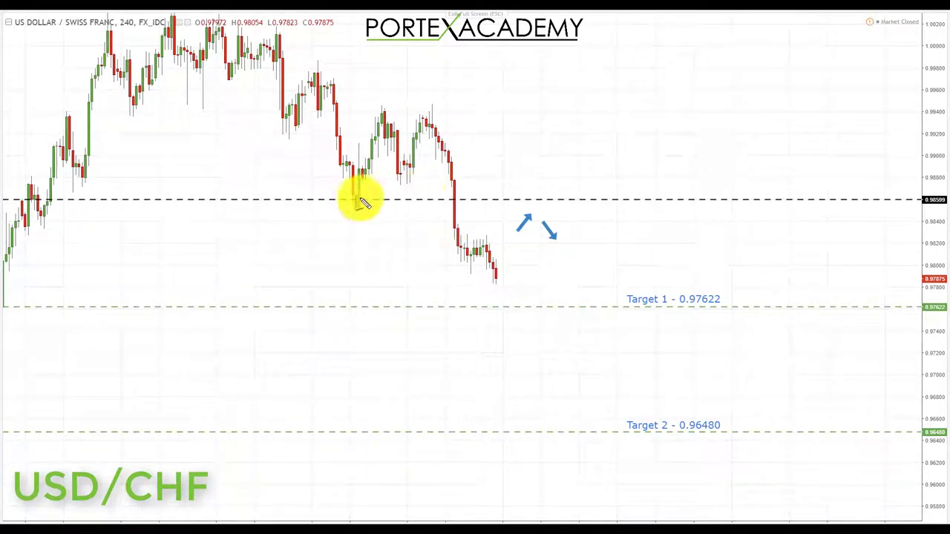
# Draw yellow lines along 0.98599 and the Target 1 level, and sketch price rising back to 0.98599
pyautogui.moveTo(338, 200); pyautogui.dragTo(436, 204)
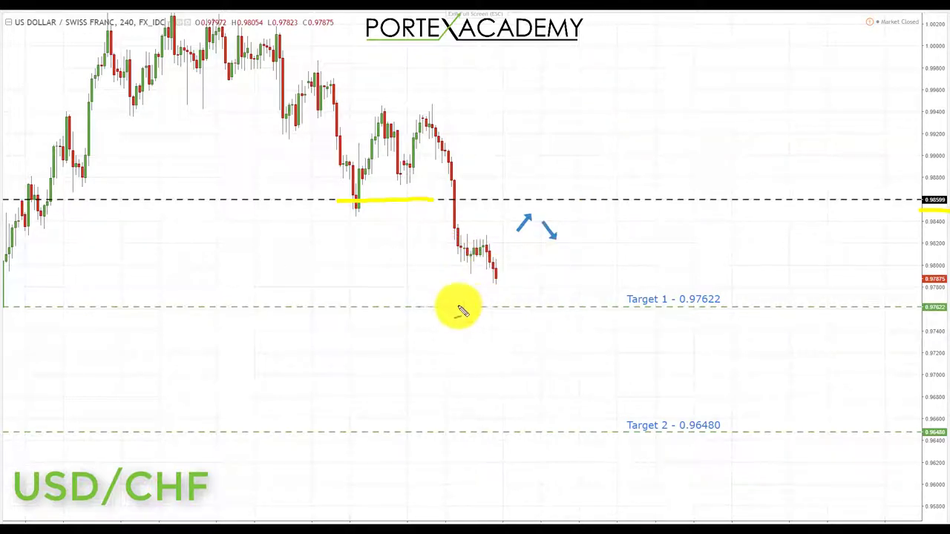
pyautogui.moveTo(458, 312); pyautogui.dragTo(515, 306)
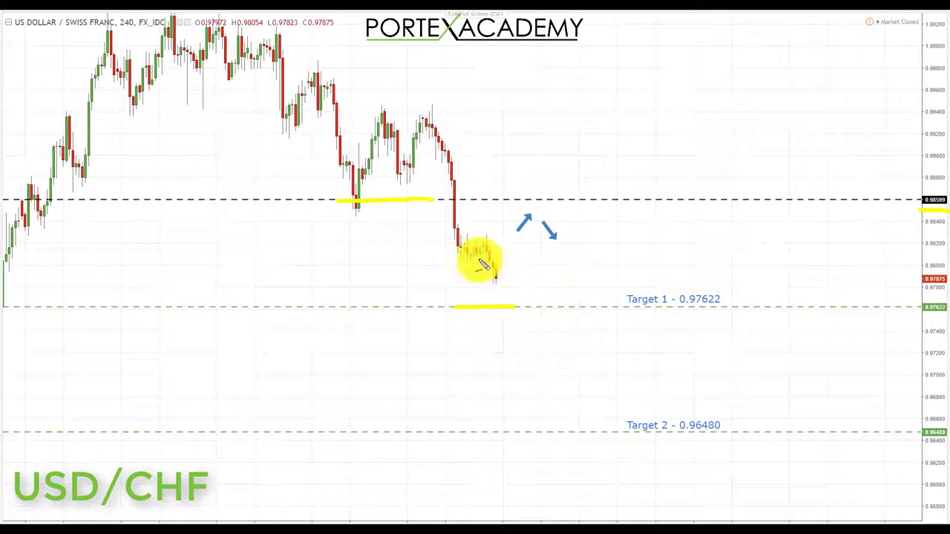
pyautogui.moveTo(503, 267); pyautogui.dragTo(558, 220)
pyautogui.moveTo(441, 201); pyautogui.dragTo(563, 201)
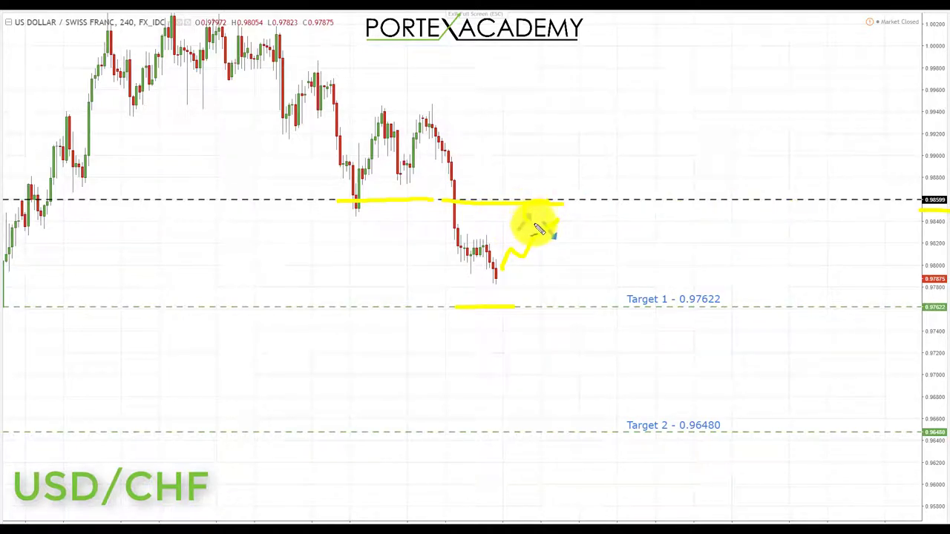
# Sketch the retest and drop past Target 1, underlining 0.97622 and Target 2 0.96480
pyautogui.moveTo(561, 212)
pyautogui.mouseDown()
pyautogui.moveTo(525, 219)
pyautogui.moveTo(562, 250)
pyautogui.moveTo(587, 301)
pyautogui.moveTo(598, 289)
pyautogui.mouseUp()
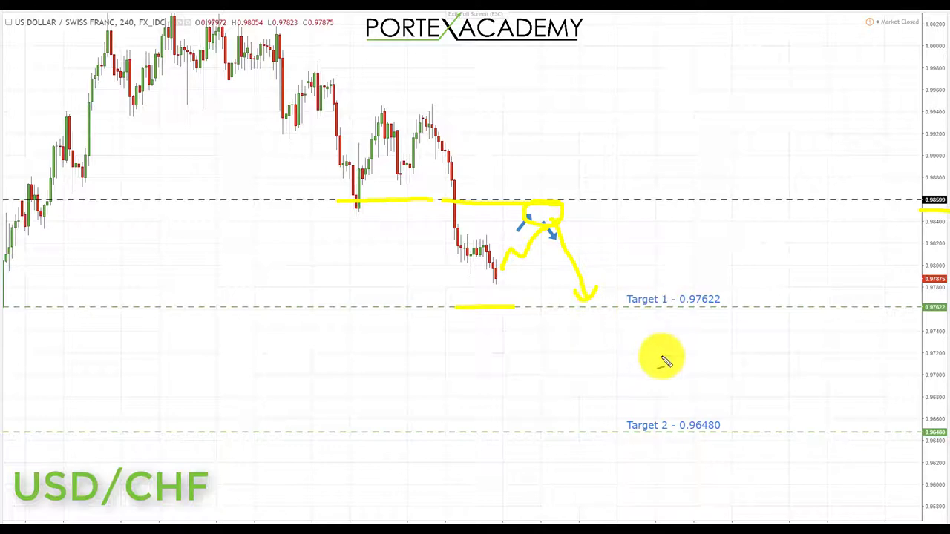
pyautogui.moveTo(689, 314); pyautogui.dragTo(725, 314)
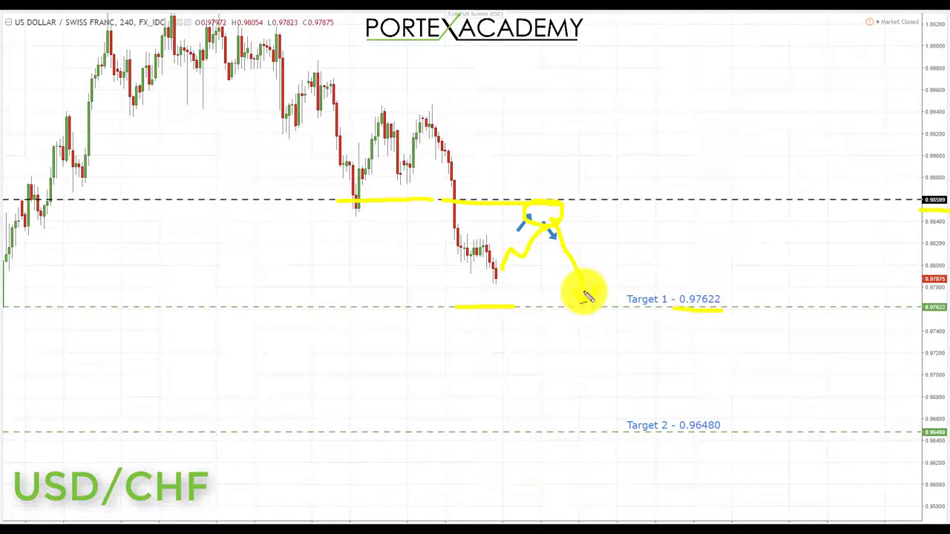
pyautogui.moveTo(594, 341)
pyautogui.mouseDown()
pyautogui.moveTo(576, 324)
pyautogui.moveTo(608, 327)
pyautogui.mouseUp()
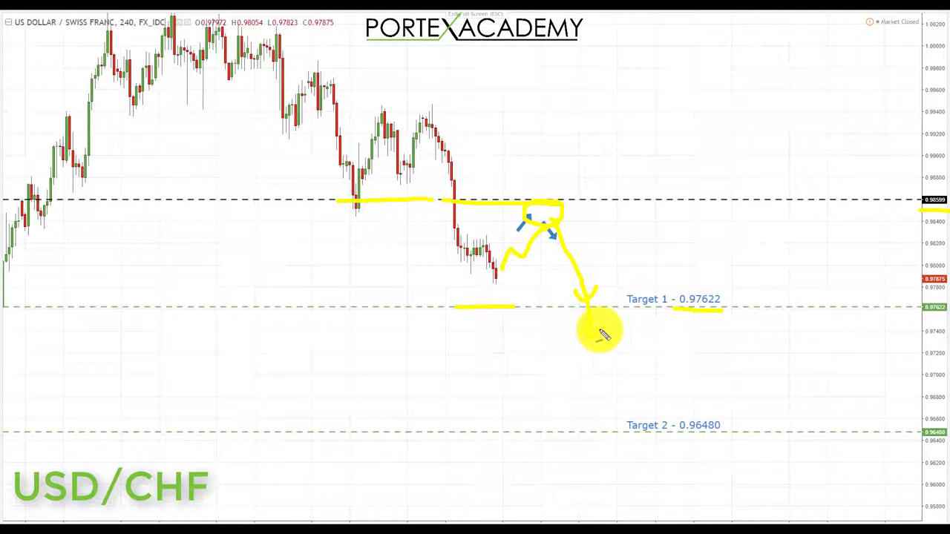
pyautogui.moveTo(629, 447); pyautogui.dragTo(719, 448)
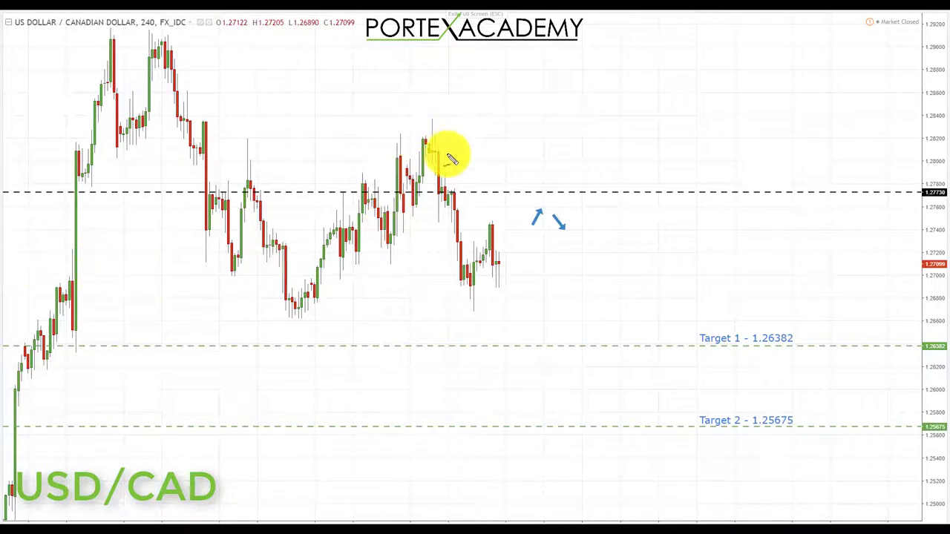
# Trace the recent USD/CAD swing in yellow and mark the 1.27730 level across the peak
pyautogui.moveTo(388, 227); pyautogui.dragTo(426, 163)
pyautogui.moveTo(375, 194); pyautogui.dragTo(420, 194)
pyautogui.moveTo(432, 153); pyautogui.dragTo(456, 239)
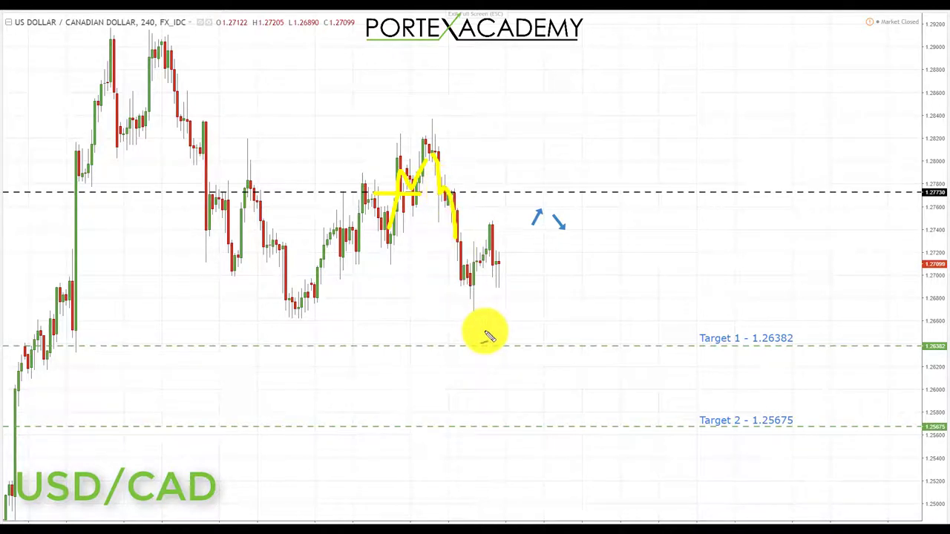
# Sketch a rise to 1.27730 and a drop toward the targets, underlining 1.26382 and 1.25675
pyautogui.moveTo(478, 283)
pyautogui.mouseDown()
pyautogui.moveTo(505, 248)
pyautogui.moveTo(514, 195)
pyautogui.moveTo(570, 190)
pyautogui.mouseUp()
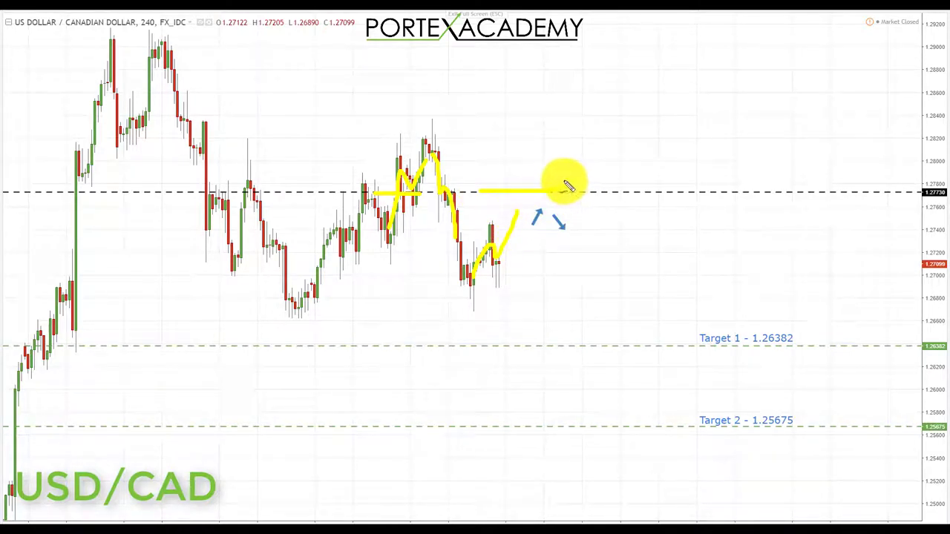
pyautogui.moveTo(565, 185)
pyautogui.mouseDown()
pyautogui.moveTo(515, 195)
pyautogui.moveTo(541, 227)
pyautogui.moveTo(572, 208)
pyautogui.moveTo(560, 185)
pyautogui.mouseUp()
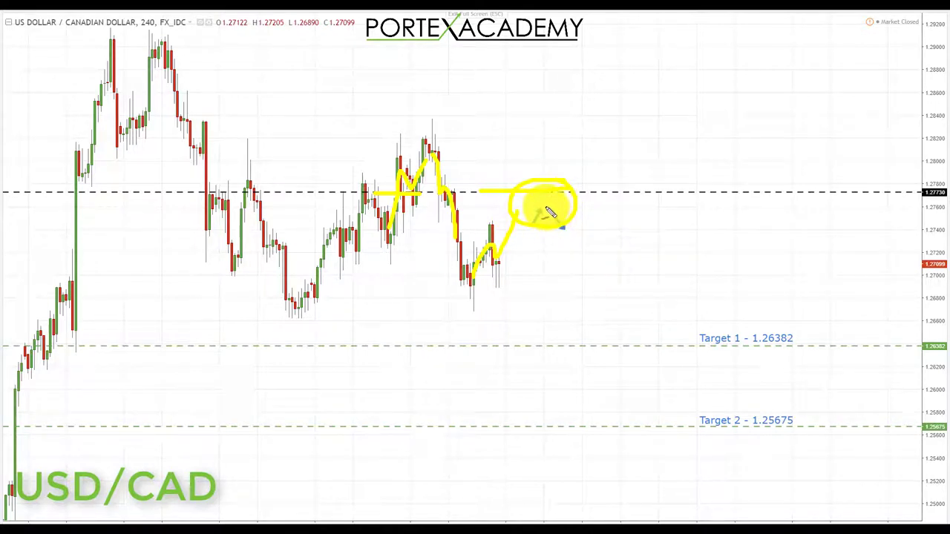
pyautogui.moveTo(550, 213)
pyautogui.mouseDown()
pyautogui.moveTo(572, 259)
pyautogui.moveTo(586, 337)
pyautogui.moveTo(576, 322)
pyautogui.moveTo(592, 332)
pyautogui.moveTo(604, 320)
pyautogui.mouseUp()
pyautogui.moveTo(758, 351); pyautogui.dragTo(807, 351)
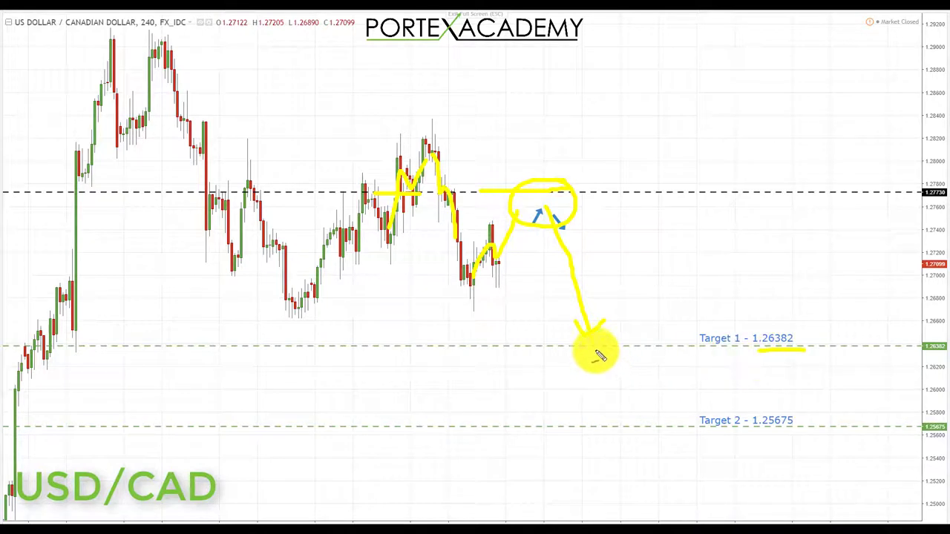
pyautogui.moveTo(590, 339)
pyautogui.mouseDown()
pyautogui.moveTo(615, 364)
pyautogui.moveTo(613, 401)
pyautogui.moveTo(636, 391)
pyautogui.mouseUp()
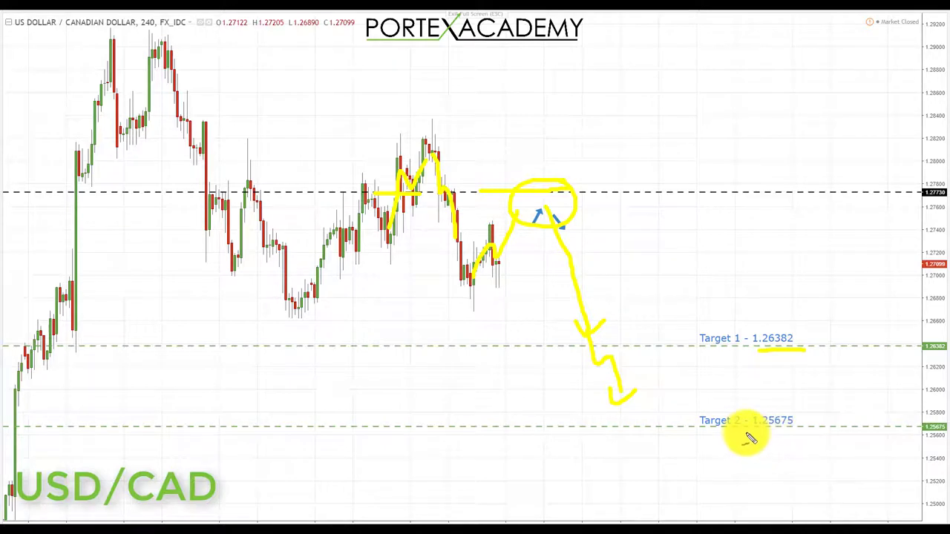
pyautogui.moveTo(746, 434); pyautogui.dragTo(806, 433)
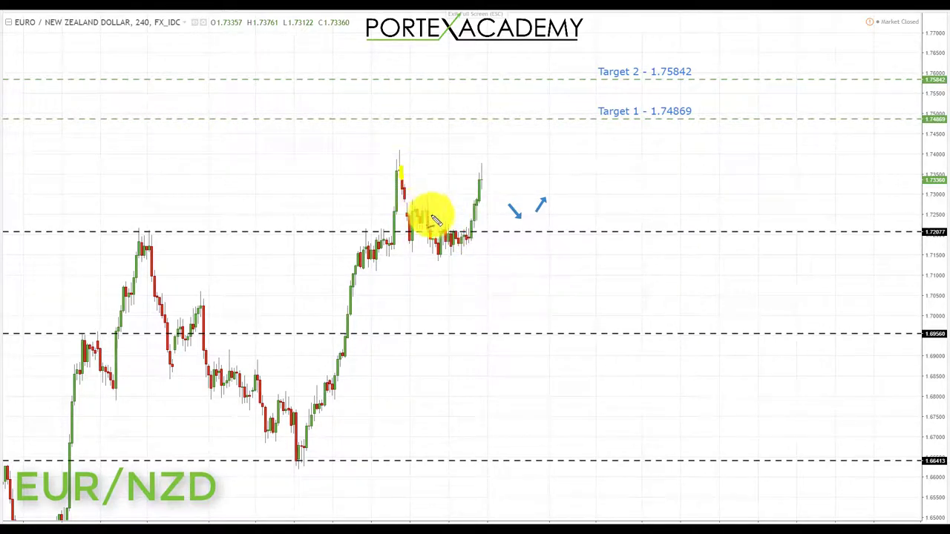
# Trace the EUR/NZD pullback, mark the 1.72077 level, and sketch an upward arrow toward the targets
pyautogui.moveTo(403, 174)
pyautogui.mouseDown()
pyautogui.moveTo(416, 219)
pyautogui.moveTo(393, 236)
pyautogui.moveTo(363, 233)
pyautogui.mouseUp()
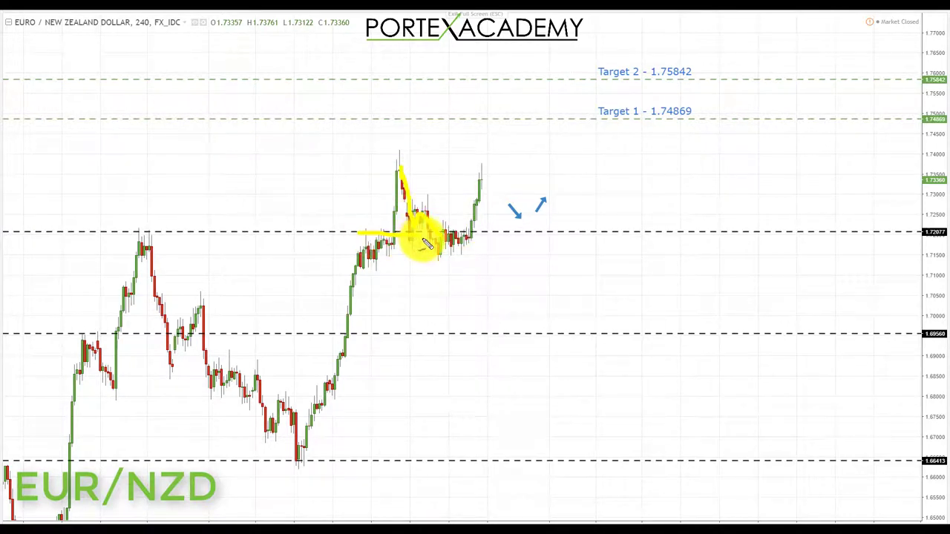
pyautogui.moveTo(427, 245); pyautogui.dragTo(480, 239)
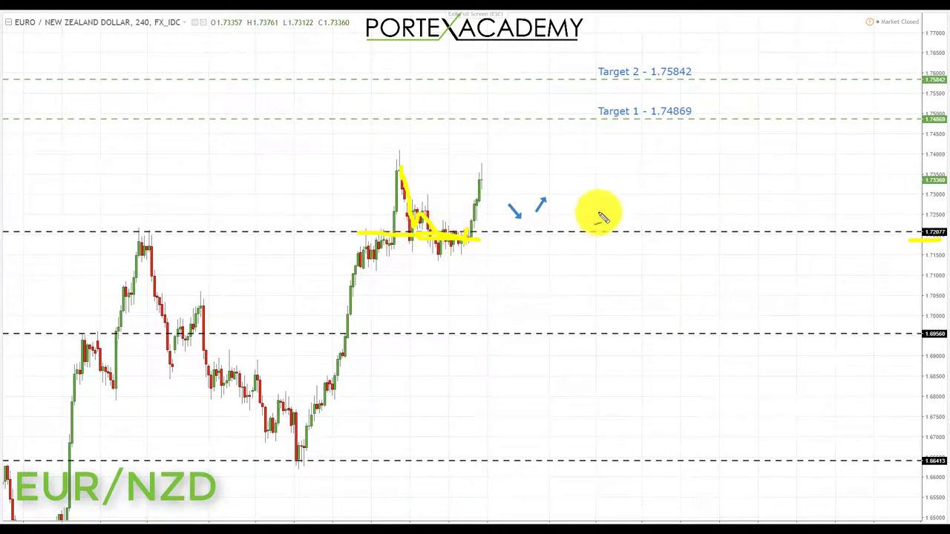
pyautogui.moveTo(598, 212); pyautogui.dragTo(621, 191)
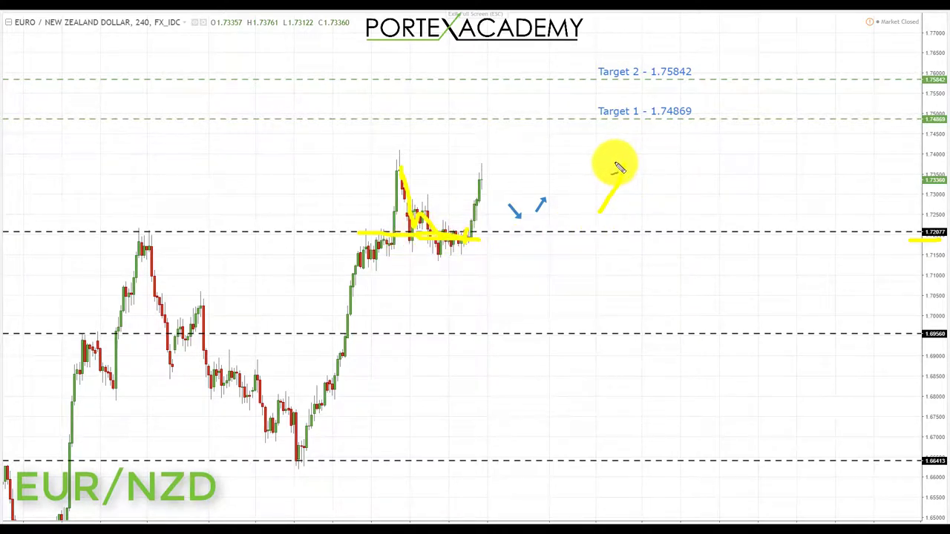
pyautogui.moveTo(635, 179); pyautogui.dragTo(633, 170)
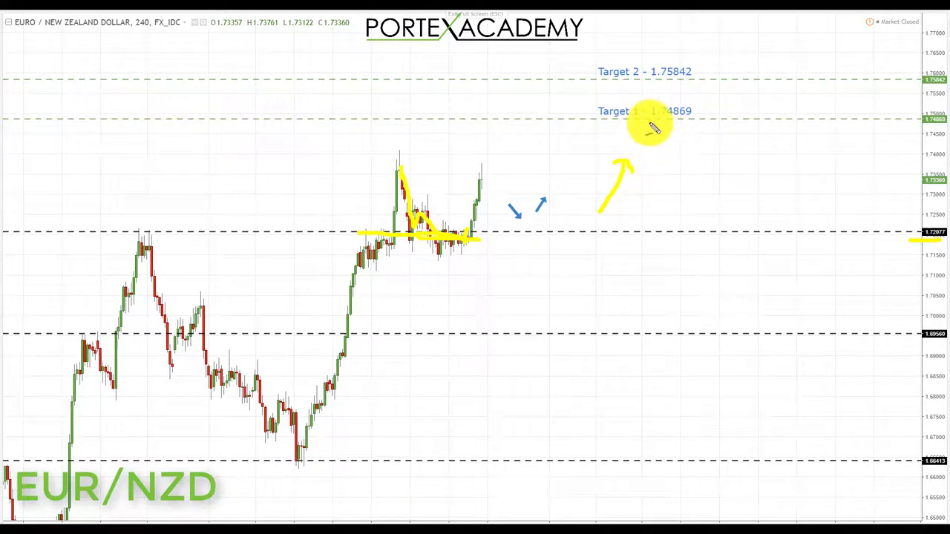
# Underline targets 1.74869 and 1.75842, then sketch a pullback to 1.72077 and rally toward Target 1
pyautogui.moveTo(650, 125); pyautogui.dragTo(698, 125)
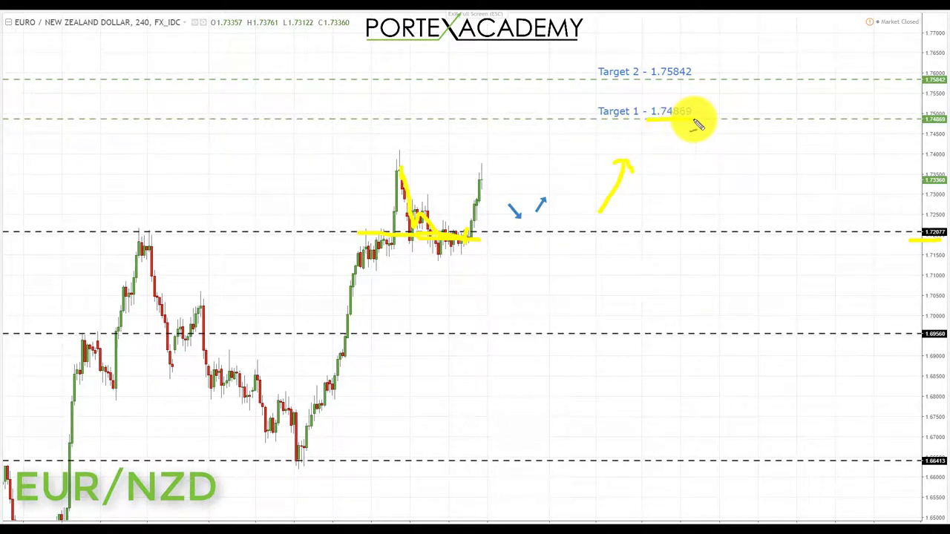
pyautogui.moveTo(653, 81); pyautogui.dragTo(699, 84)
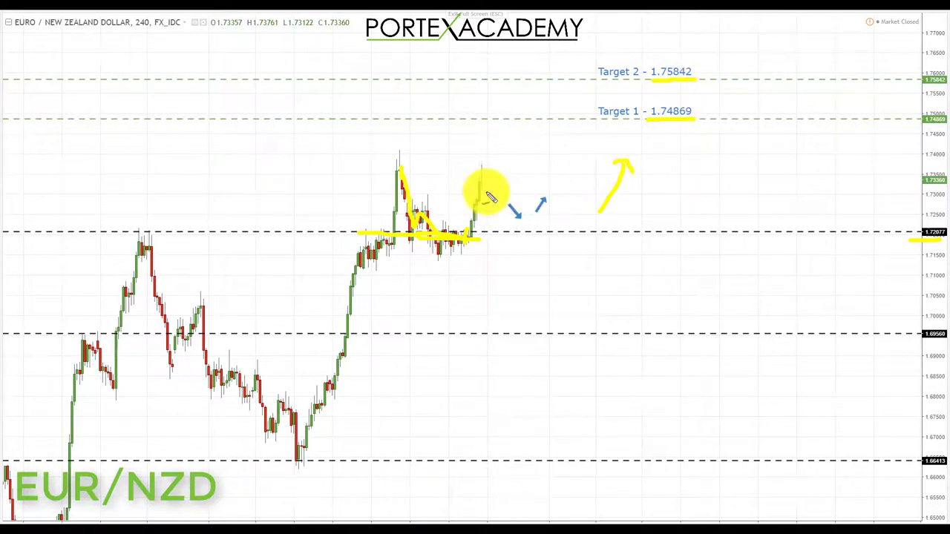
pyautogui.moveTo(484, 185); pyautogui.dragTo(509, 212)
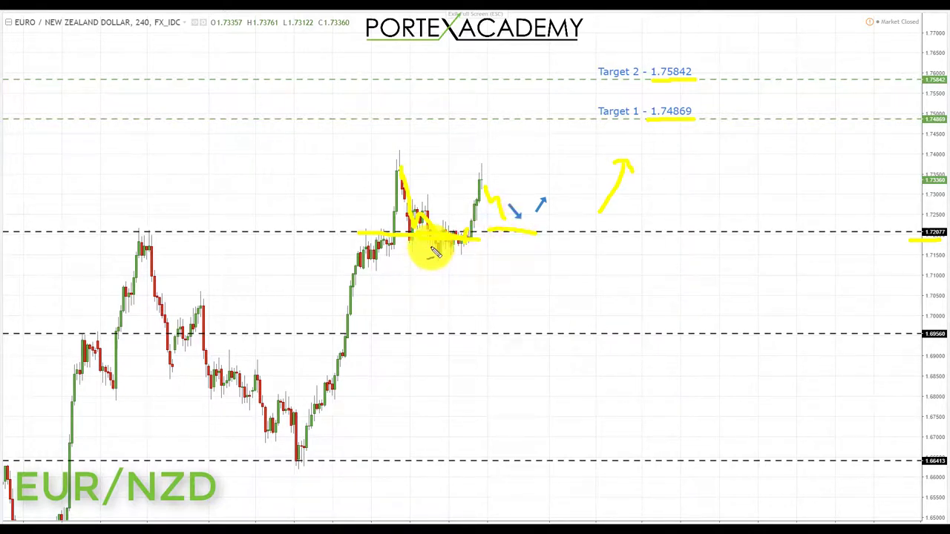
pyautogui.moveTo(522, 222); pyautogui.dragTo(520, 218)
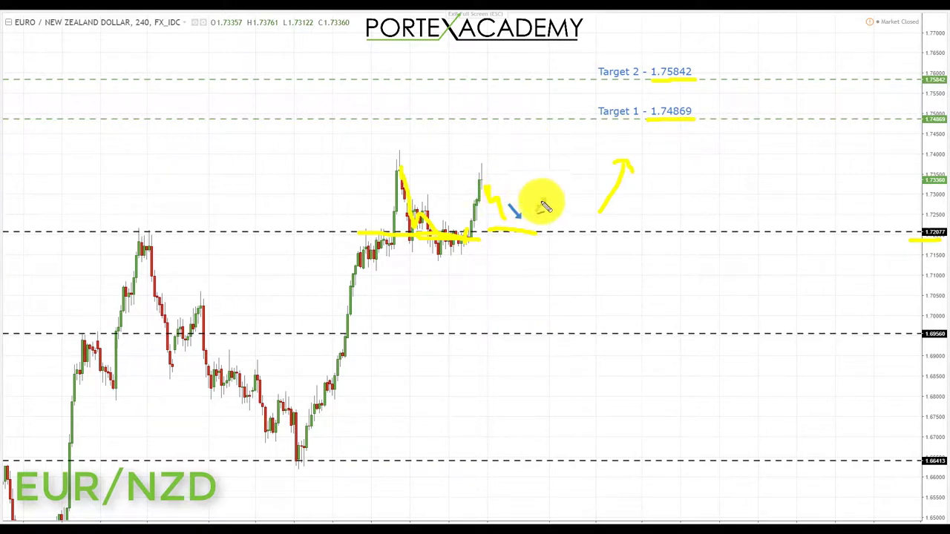
pyautogui.moveTo(526, 183)
pyautogui.mouseDown()
pyautogui.moveTo(507, 184)
pyautogui.moveTo(488, 208)
pyautogui.moveTo(500, 226)
pyautogui.moveTo(523, 214)
pyautogui.moveTo(530, 190)
pyautogui.moveTo(566, 188)
pyautogui.moveTo(590, 141)
pyautogui.moveTo(602, 145)
pyautogui.mouseUp()
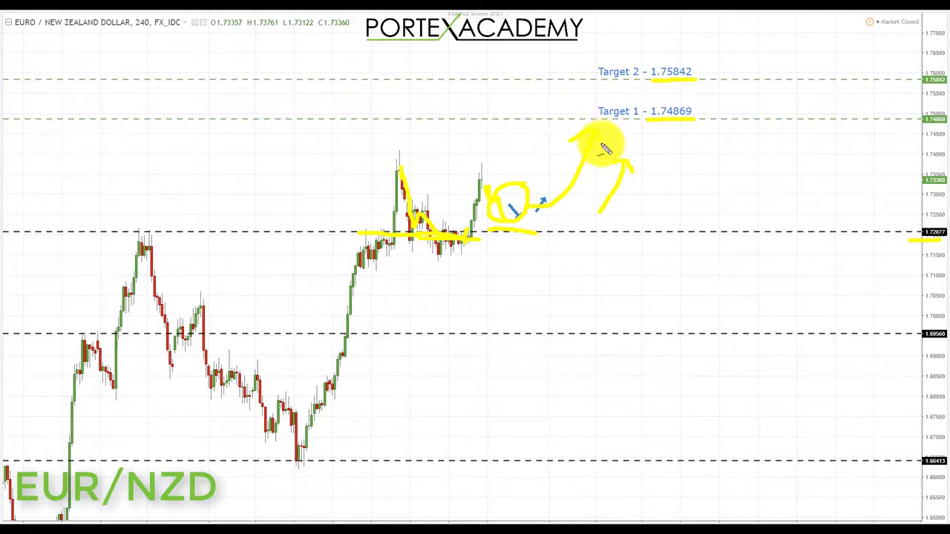